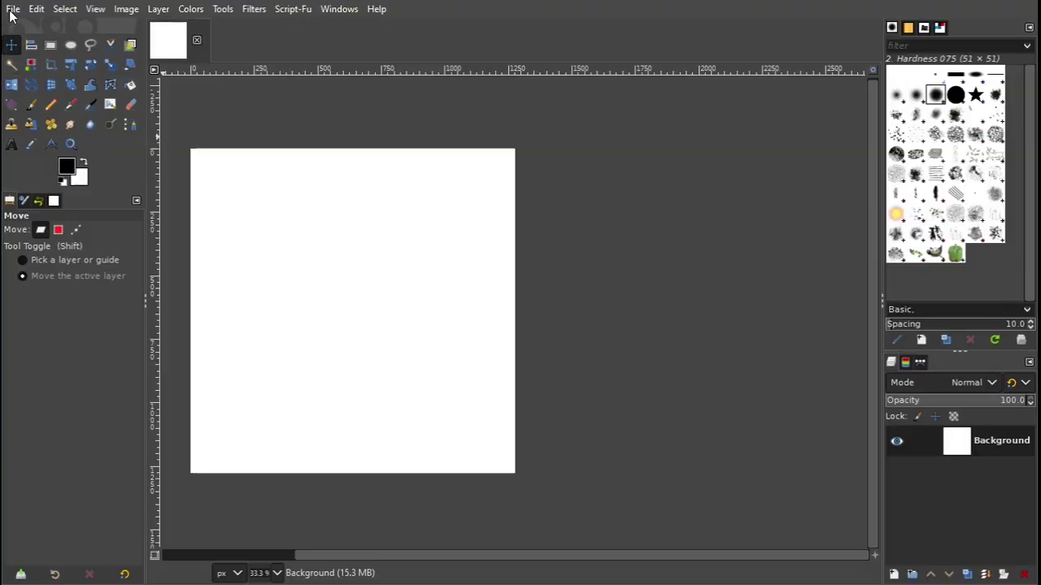
Open road-251722.jpg and sea-ocean.jpg as layers above the white Background.
left_click(13, 10)
left_click(54, 83)
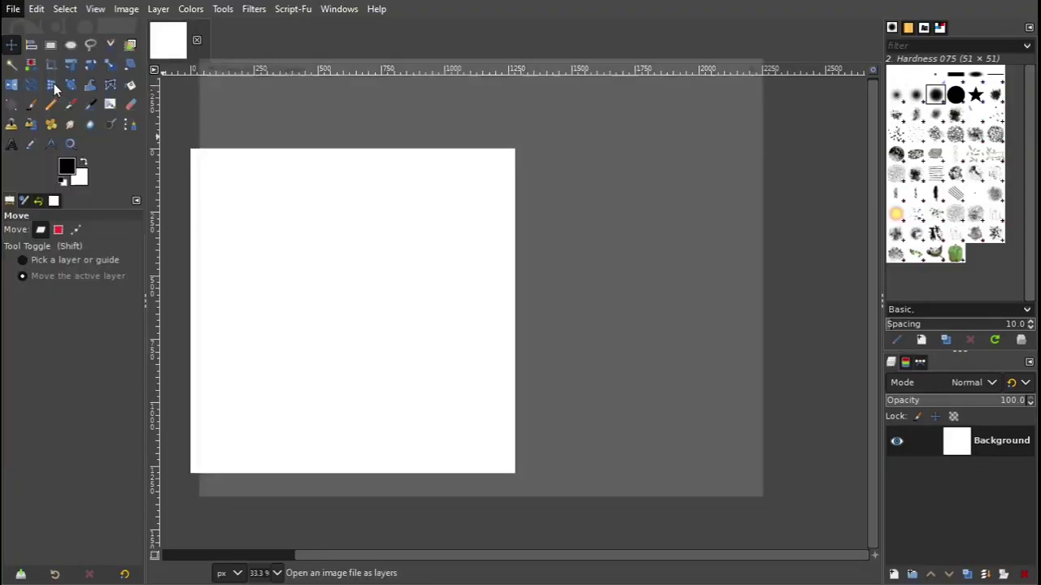
left_click_drag(316, 68, 218, 68)
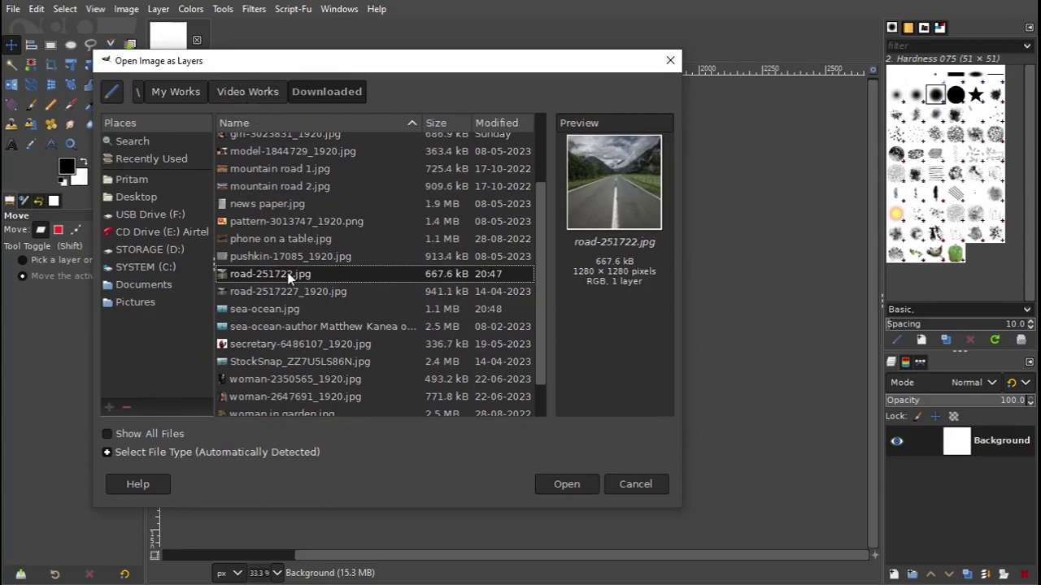
left_click(286, 310)
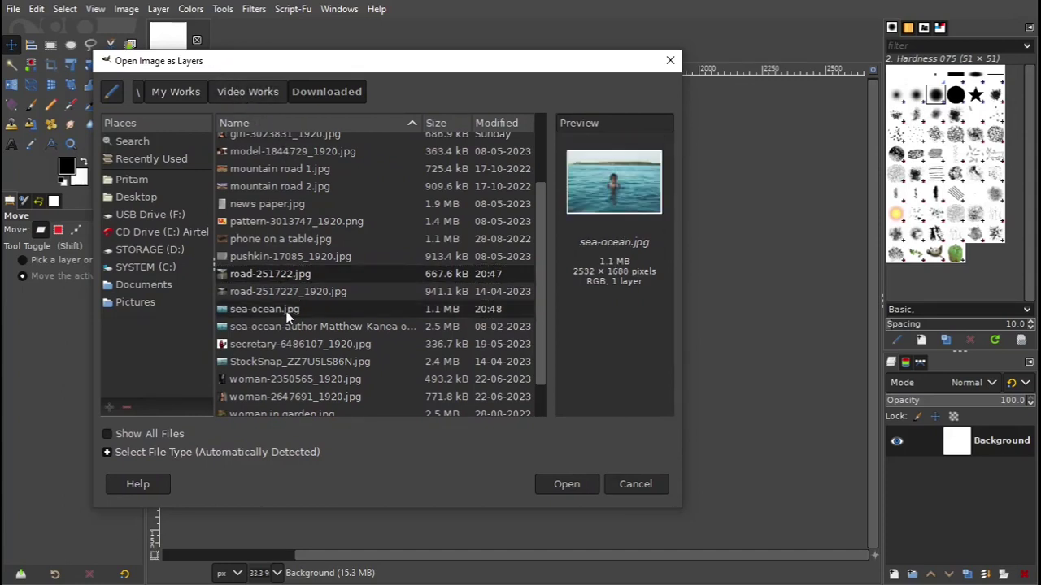
left_click(572, 487)
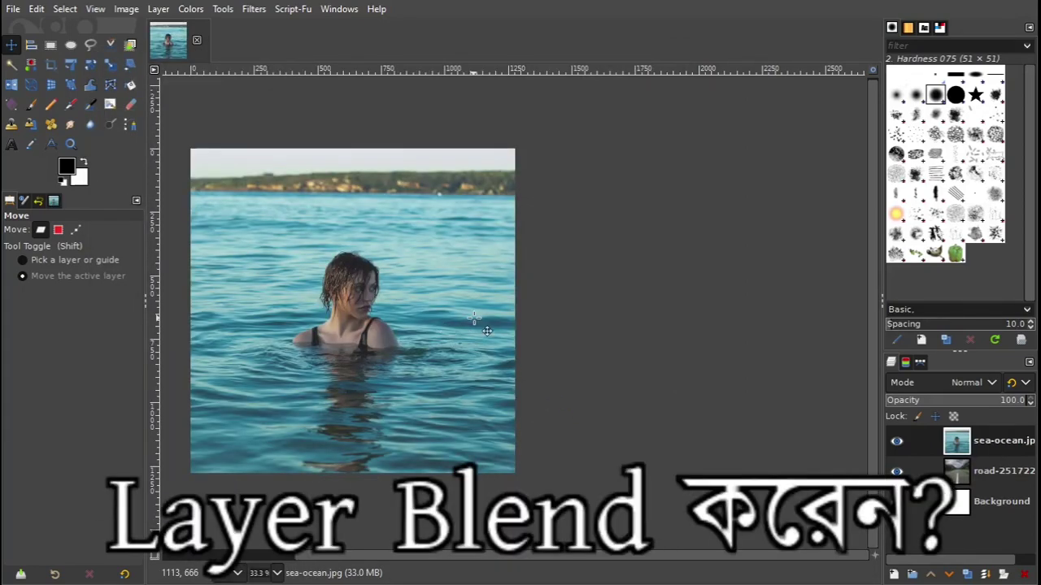
Add an alpha channel to the sea-ocean layer.
right_click(1004, 443)
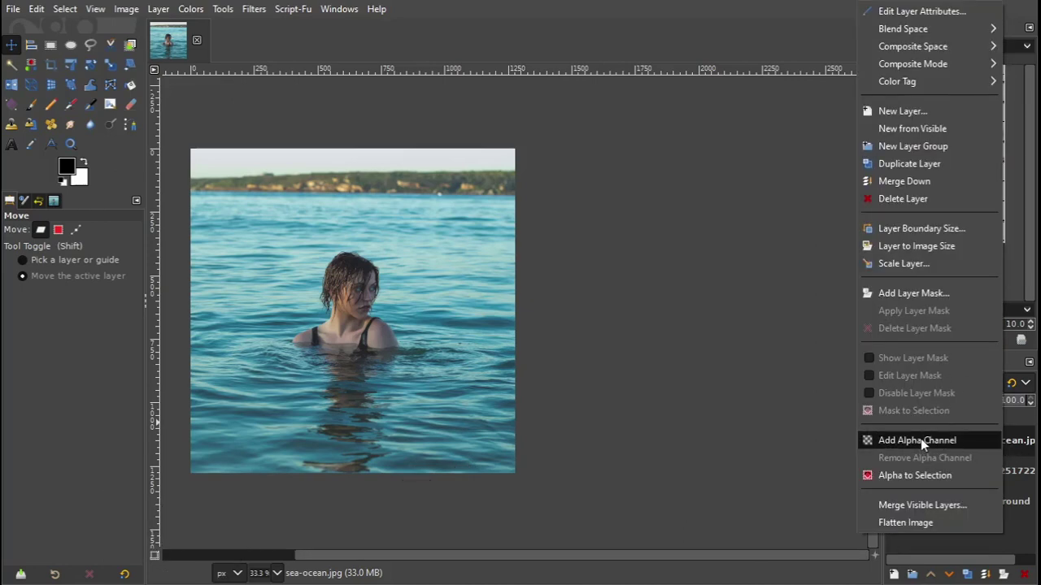
left_click(944, 443)
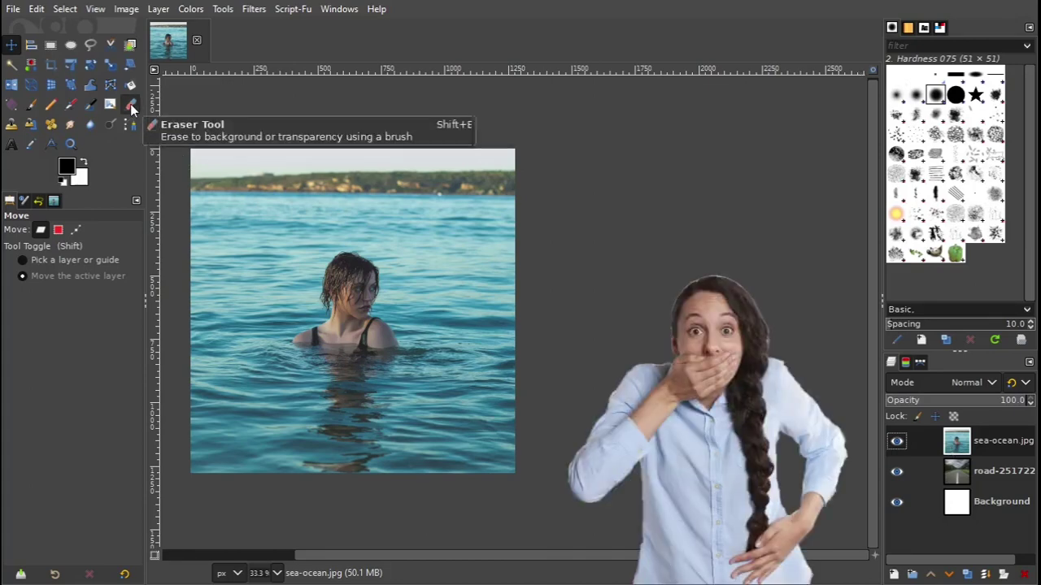
Erase a test band on the sea layer, then lower its opacity to about 50.
left_click(131, 106)
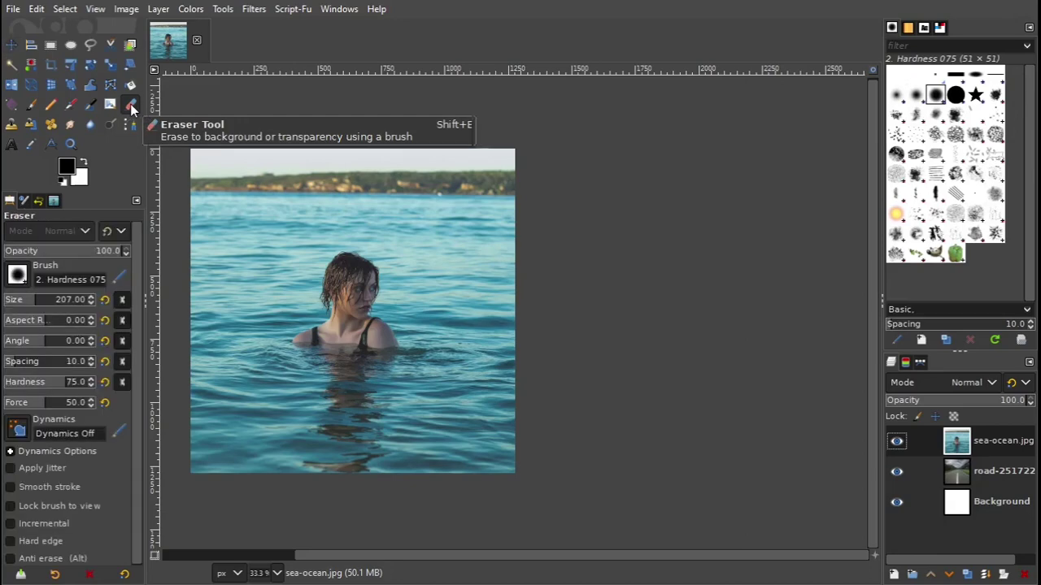
mouse_move(241, 228)
left_mouse_down()
mouse_move(237, 327)
mouse_move(203, 298)
mouse_move(244, 151)
mouse_move(336, 197)
mouse_move(461, 289)
mouse_move(499, 244)
mouse_move(465, 236)
mouse_move(407, 162)
mouse_move(505, 189)
mouse_move(373, 167)
mouse_move(301, 240)
mouse_move(244, 349)
mouse_move(187, 361)
mouse_move(357, 213)
mouse_move(514, 387)
left_mouse_up()
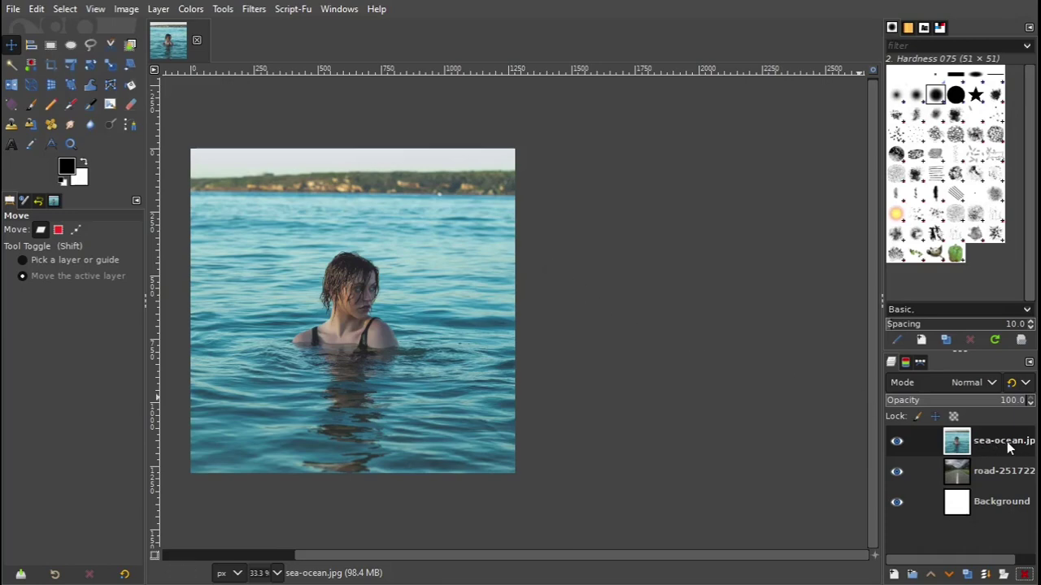
left_click_drag(1023, 402, 959, 402)
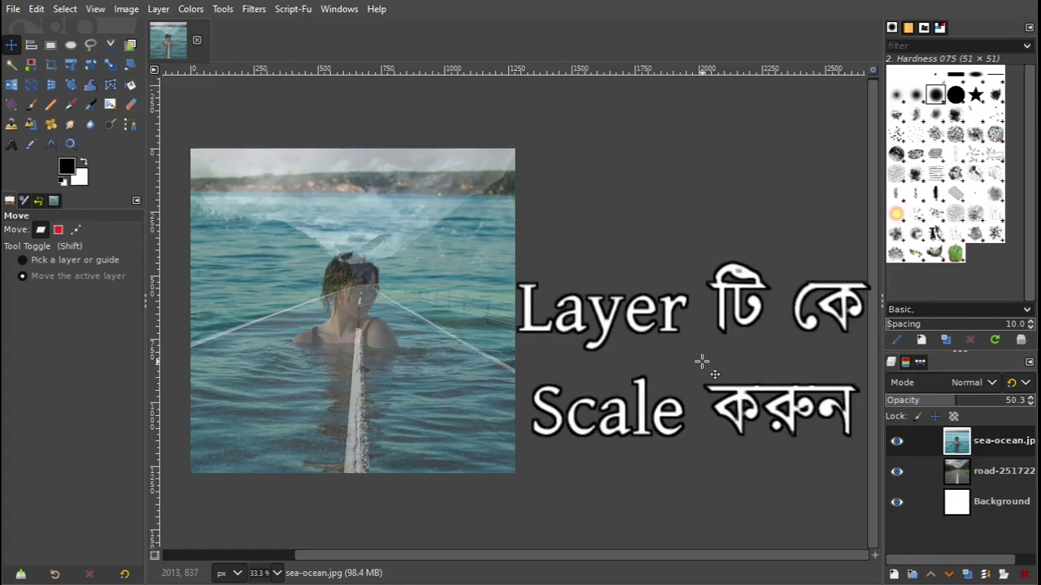
Scale the sea-ocean layer to 1901 × 1267 px and position it over the road photo.
left_click(112, 67)
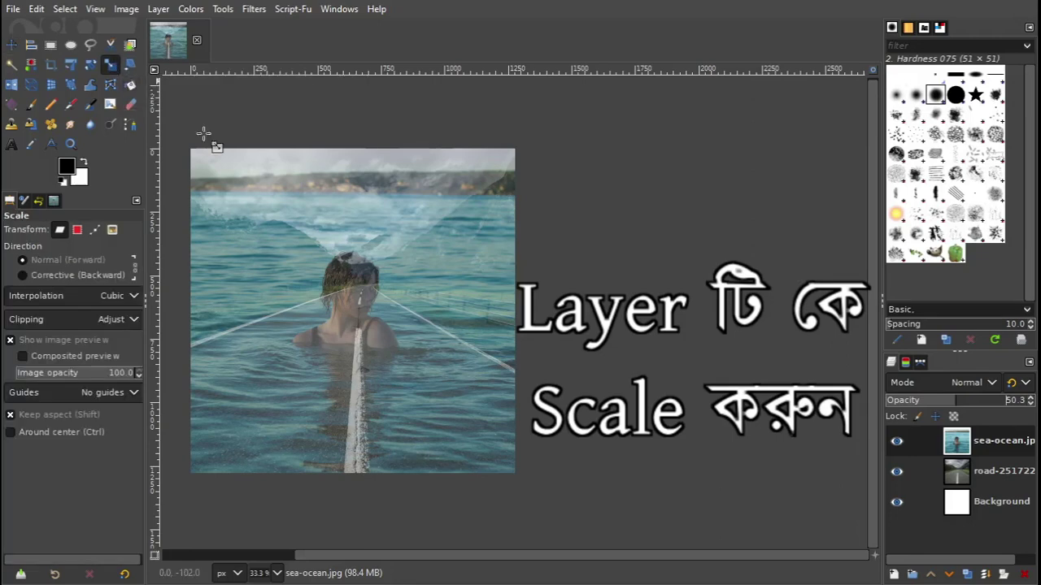
left_click(362, 313)
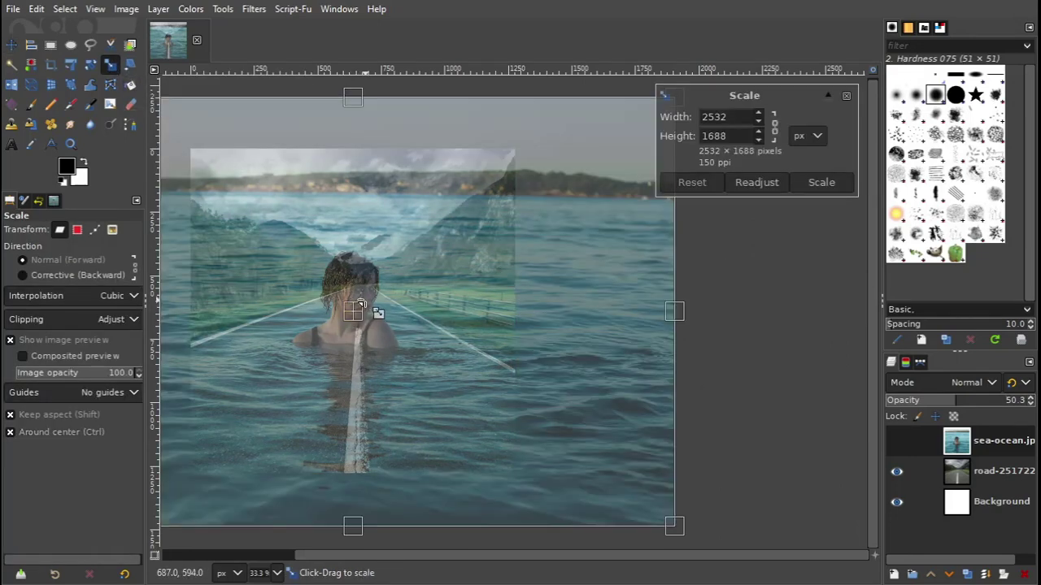
scroll(378, 313, "down", 1, "ctrl")
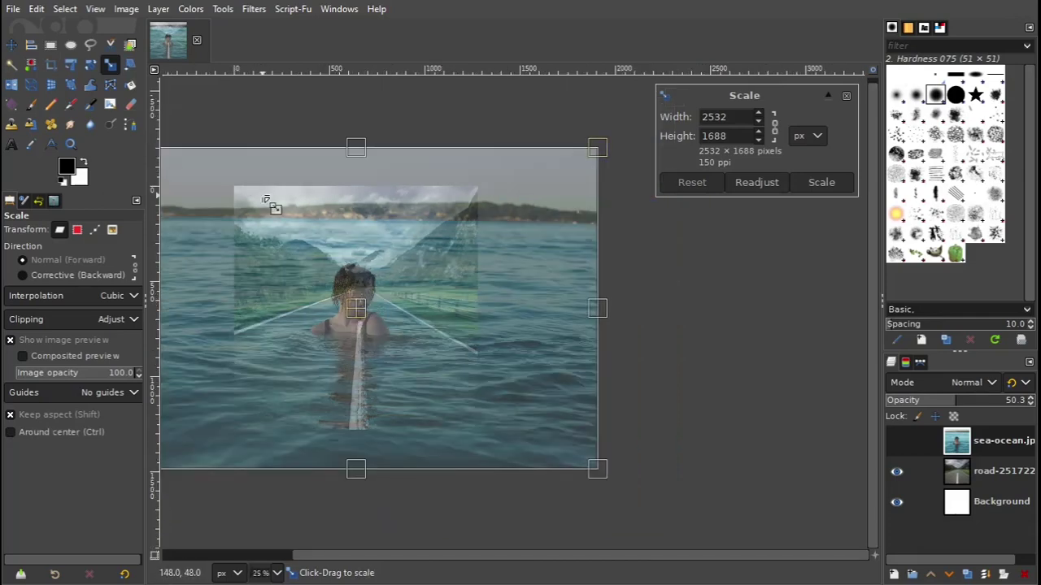
mouse_move(599, 150)
left_mouse_down()
mouse_move(404, 253)
mouse_move(486, 240)
left_mouse_up()
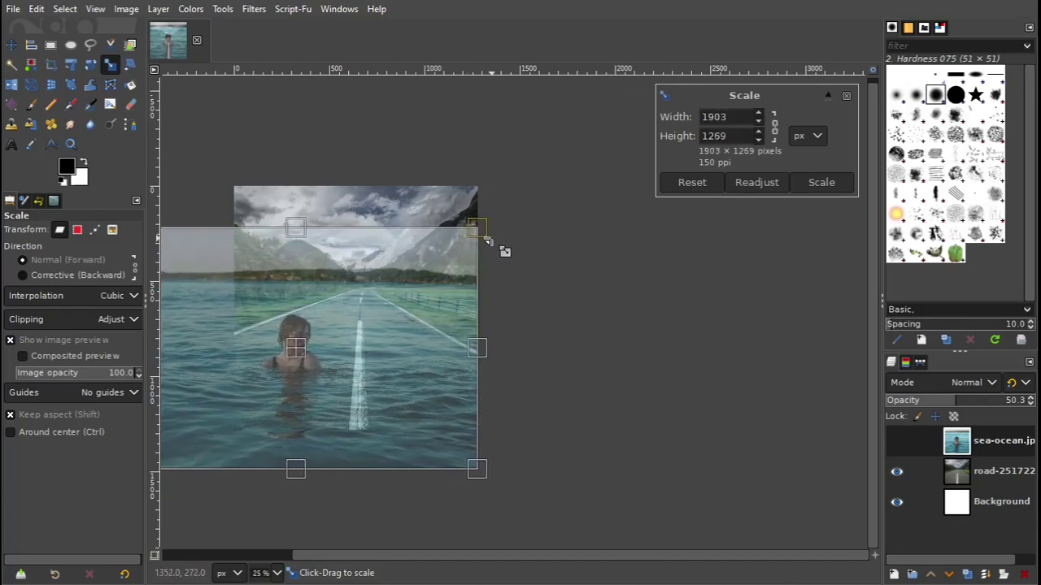
left_click_drag(316, 364, 378, 349)
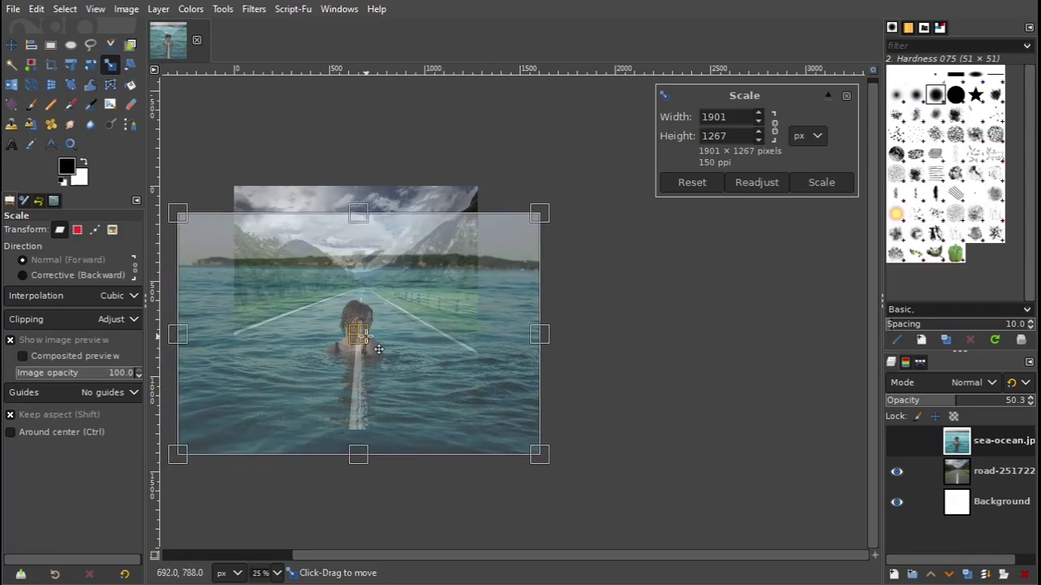
left_click_drag(378, 350, 379, 360)
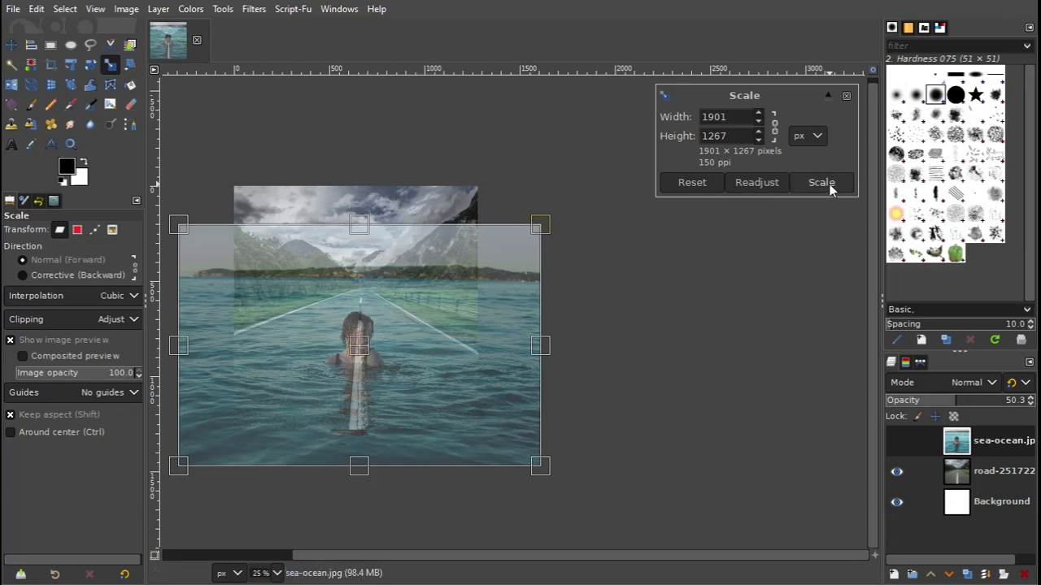
left_click(821, 183)
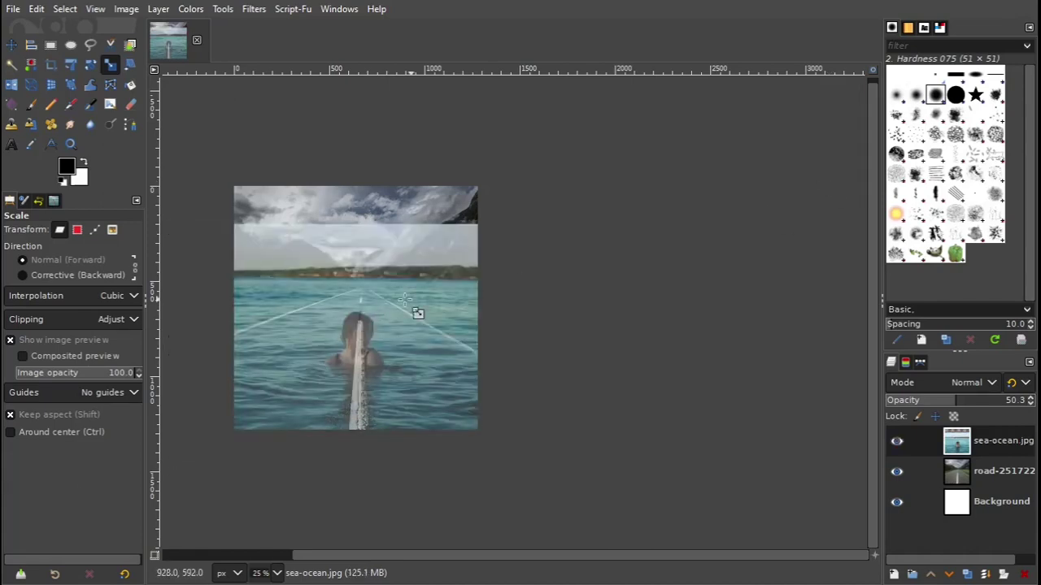
Restore the sea layer to 100 opacity and move it below road-251722.
scroll(382, 302, "up", 1)
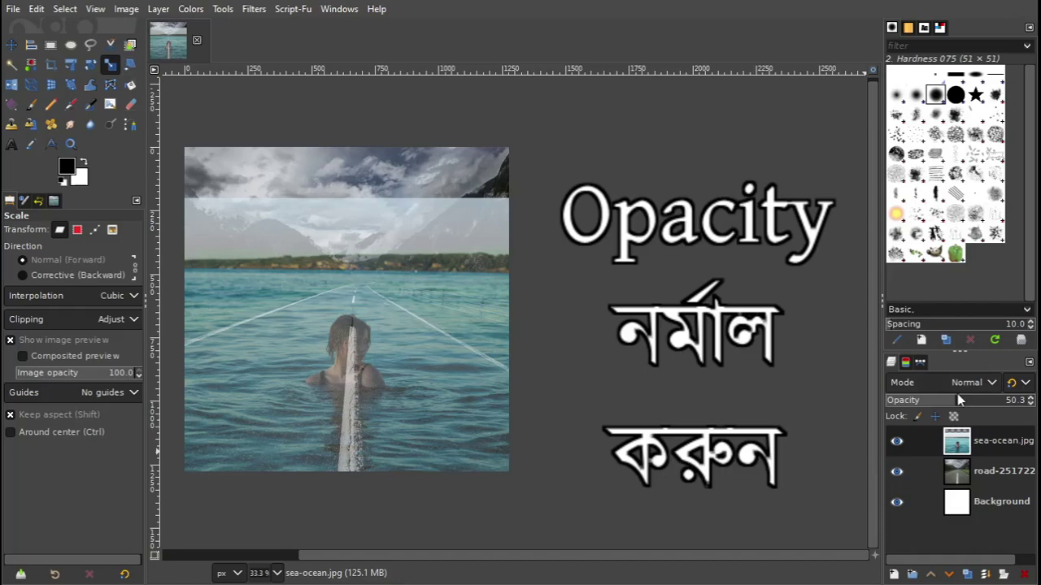
left_click_drag(957, 398, 1034, 401)
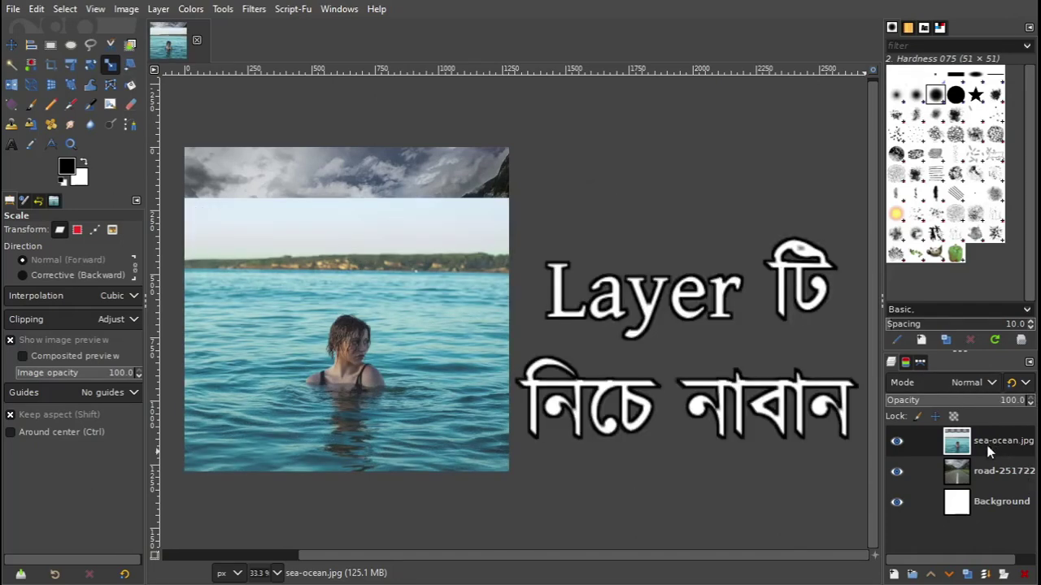
left_click_drag(996, 440, 998, 492)
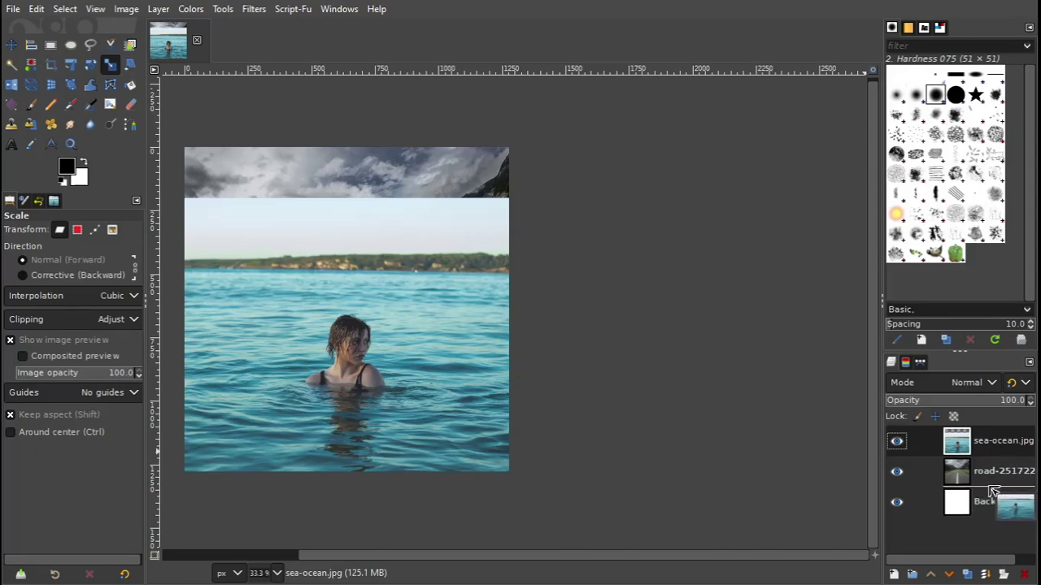
left_click_drag(998, 492, 990, 492)
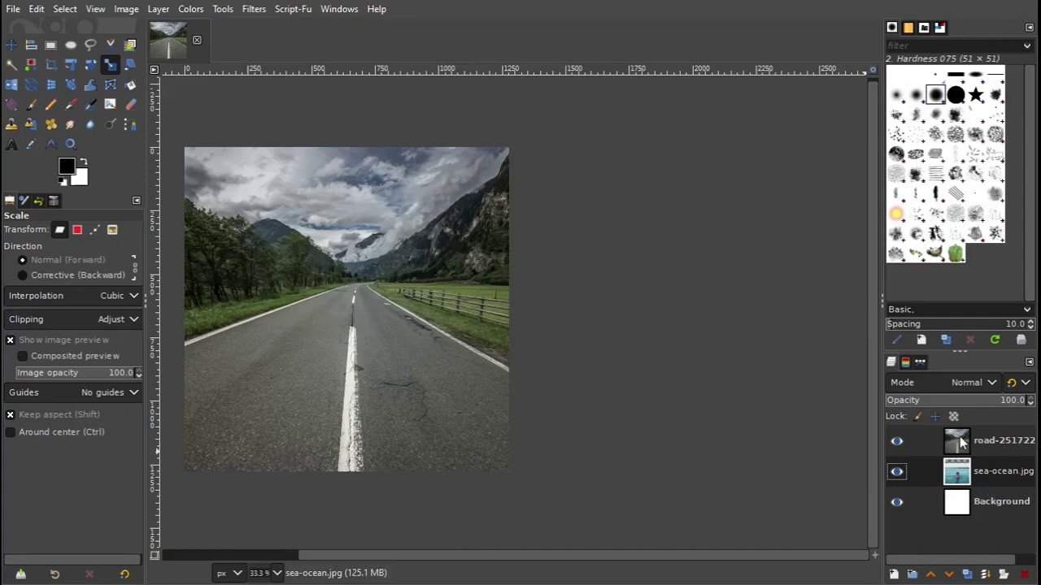
Add a White (full opacity) layer mask to the road-251722 layer.
left_click(1002, 445)
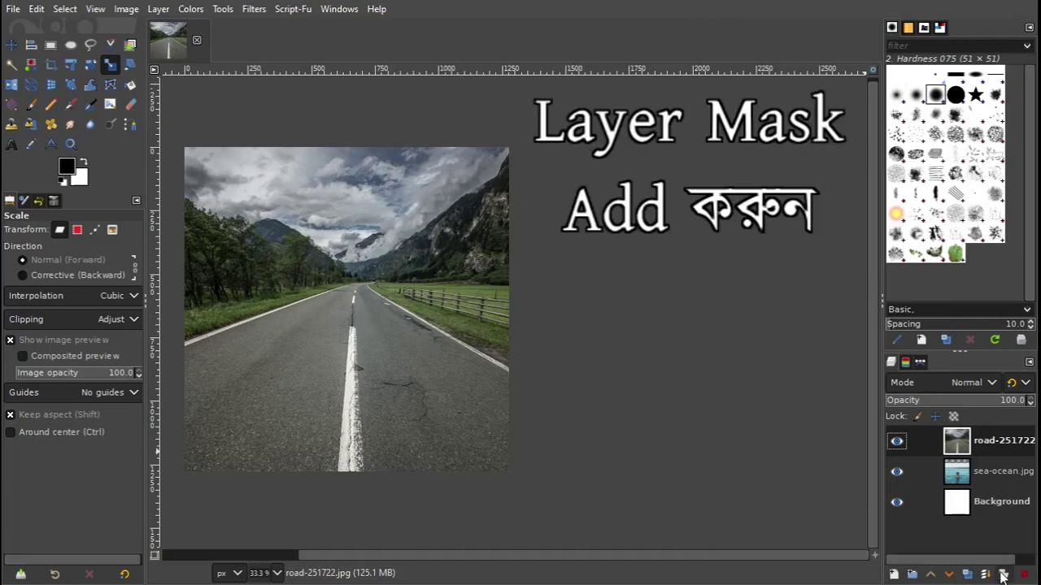
left_click(1006, 575)
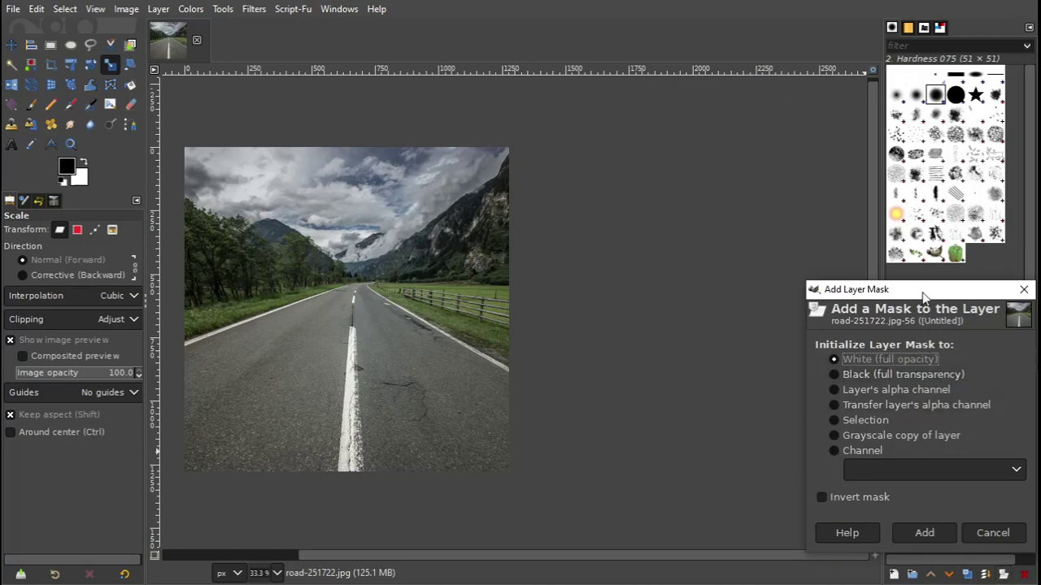
mouse_move(923, 298)
left_mouse_down()
mouse_move(725, 236)
mouse_move(623, 189)
left_mouse_up()
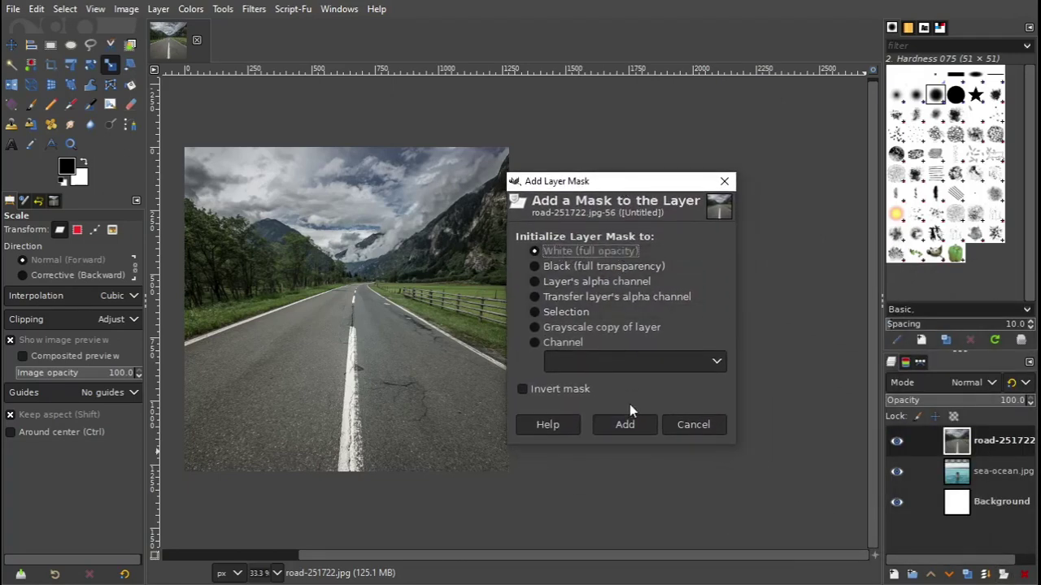
left_click(631, 426)
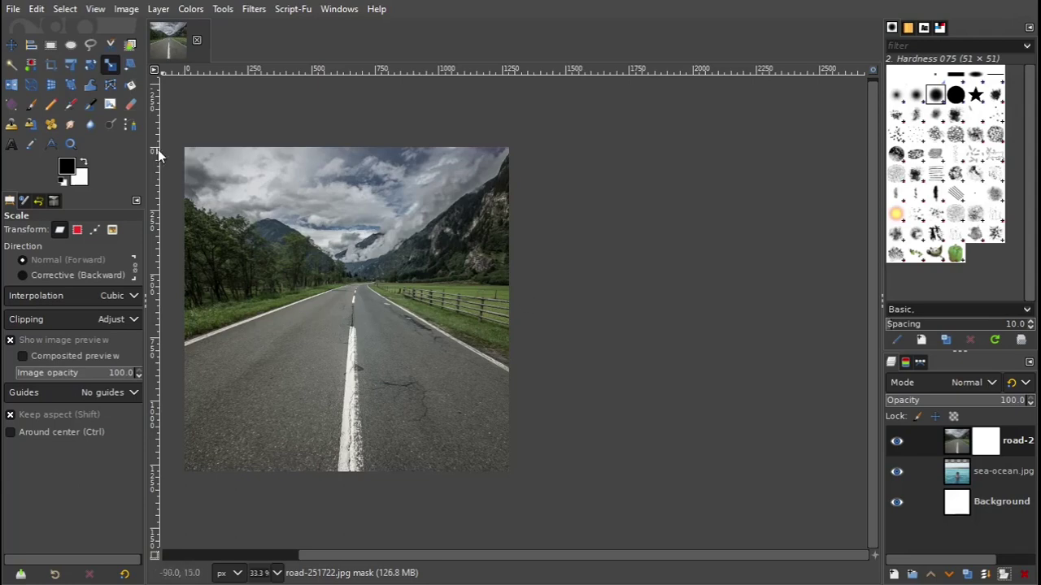
Paint black on the road layer's mask with a size-137 brush to reveal the sea.
left_click(31, 105)
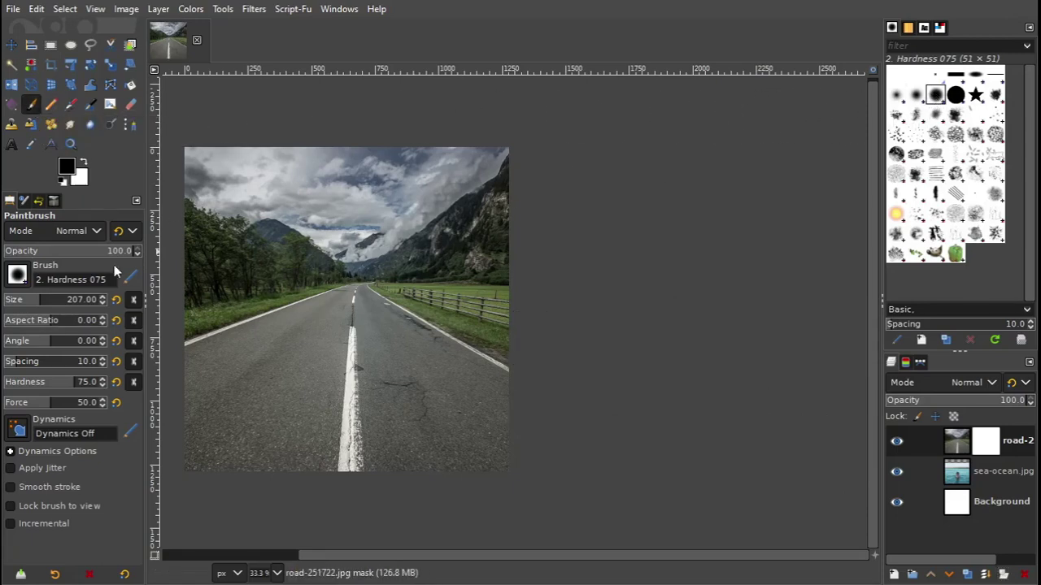
left_click_drag(38, 303, 39, 300)
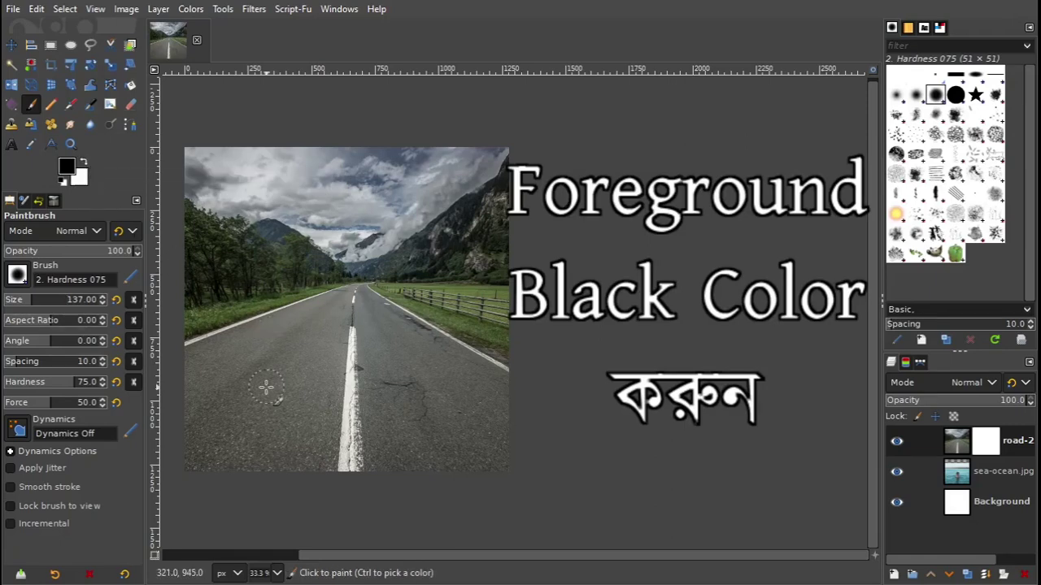
scroll(268, 386, "up", 1, "ctrl")
mouse_move(291, 378)
left_mouse_down()
mouse_move(323, 373)
mouse_move(184, 469)
mouse_move(233, 499)
mouse_move(477, 487)
mouse_move(610, 499)
mouse_move(592, 454)
mouse_move(511, 369)
mouse_move(489, 437)
mouse_move(186, 461)
mouse_move(349, 372)
mouse_move(406, 418)
mouse_move(467, 390)
mouse_move(380, 302)
mouse_move(407, 268)
mouse_move(462, 345)
mouse_move(499, 367)
mouse_move(496, 321)
mouse_move(480, 317)
mouse_move(553, 354)
mouse_move(659, 435)
mouse_move(280, 325)
mouse_move(177, 356)
mouse_move(419, 256)
mouse_move(662, 388)
mouse_move(651, 402)
mouse_move(616, 362)
mouse_move(592, 357)
mouse_move(569, 321)
mouse_move(482, 286)
mouse_move(470, 254)
mouse_move(448, 248)
mouse_move(407, 281)
mouse_move(295, 302)
left_mouse_up()
left_click_drag(237, 329, 205, 320)
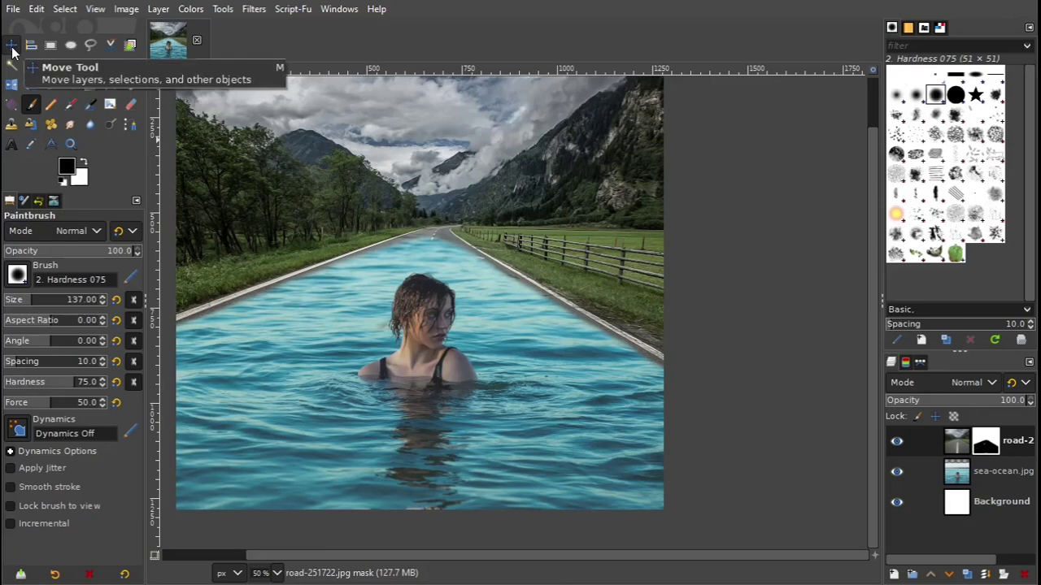
On the sea-ocean layer, set Hue-Saturation cyan saturation to -100 and lightness to -50.
left_click(12, 51)
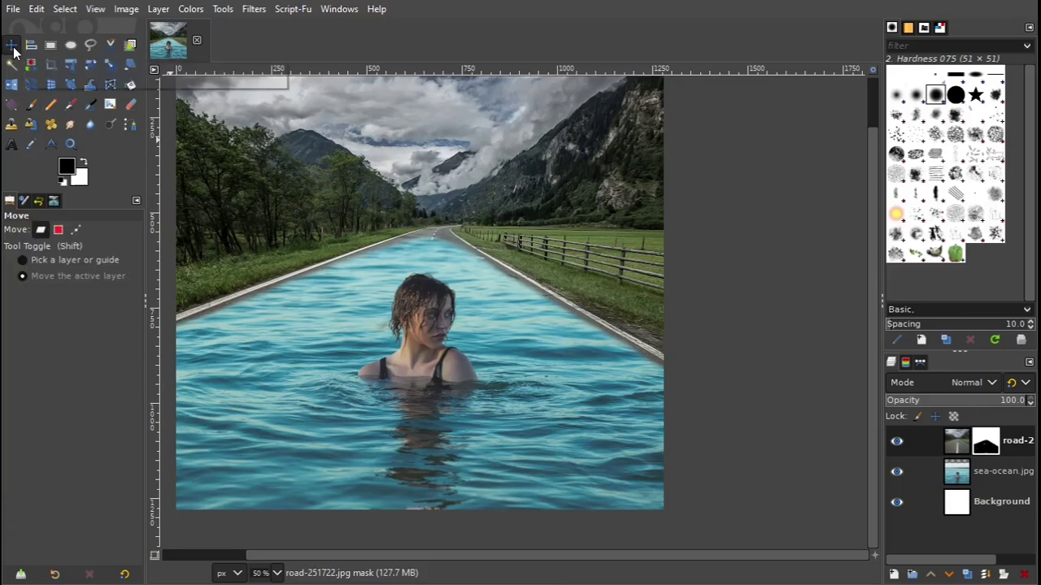
left_click(1006, 474)
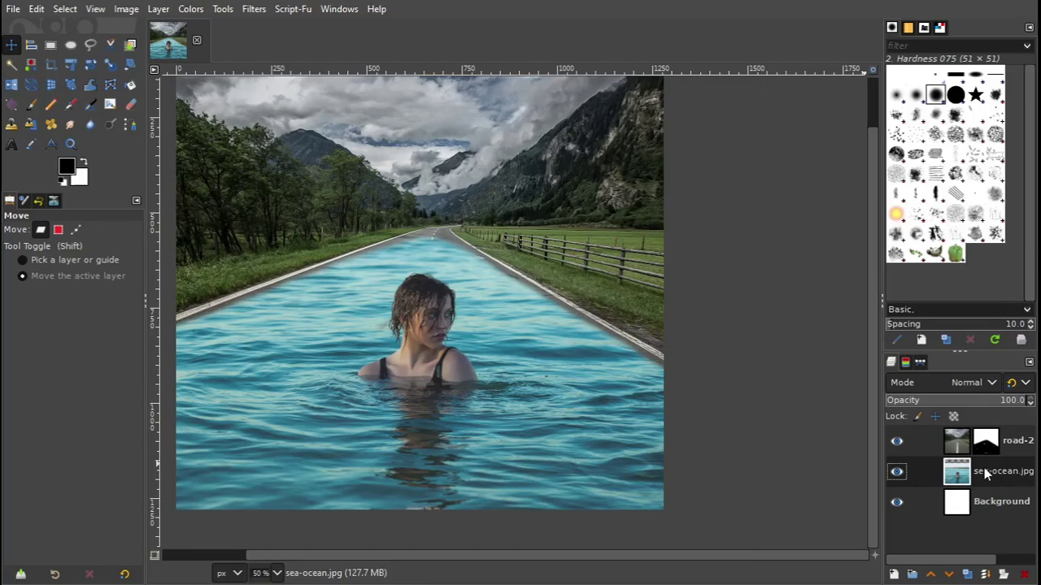
left_click(192, 11)
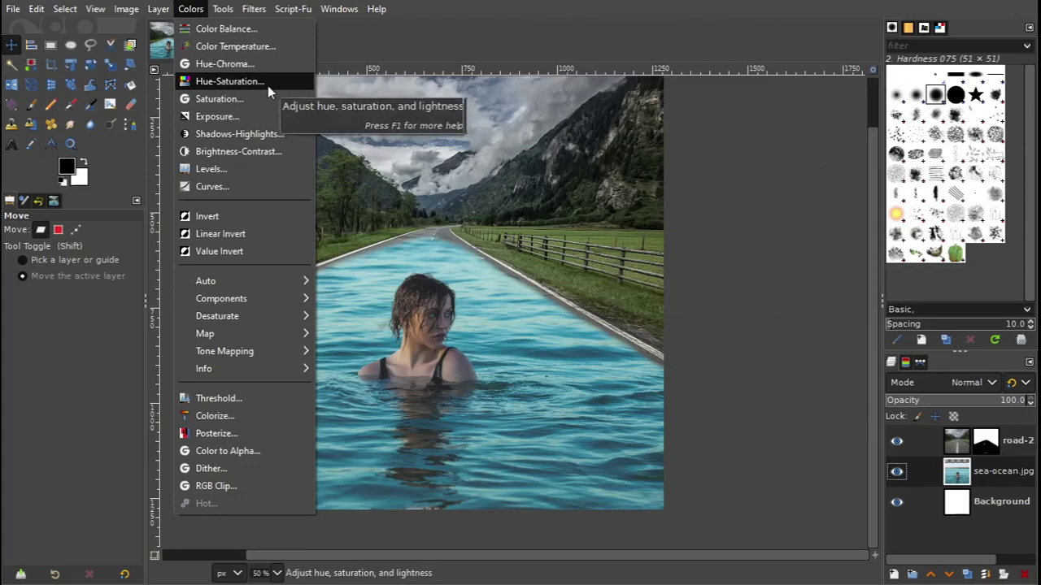
left_click(268, 86)
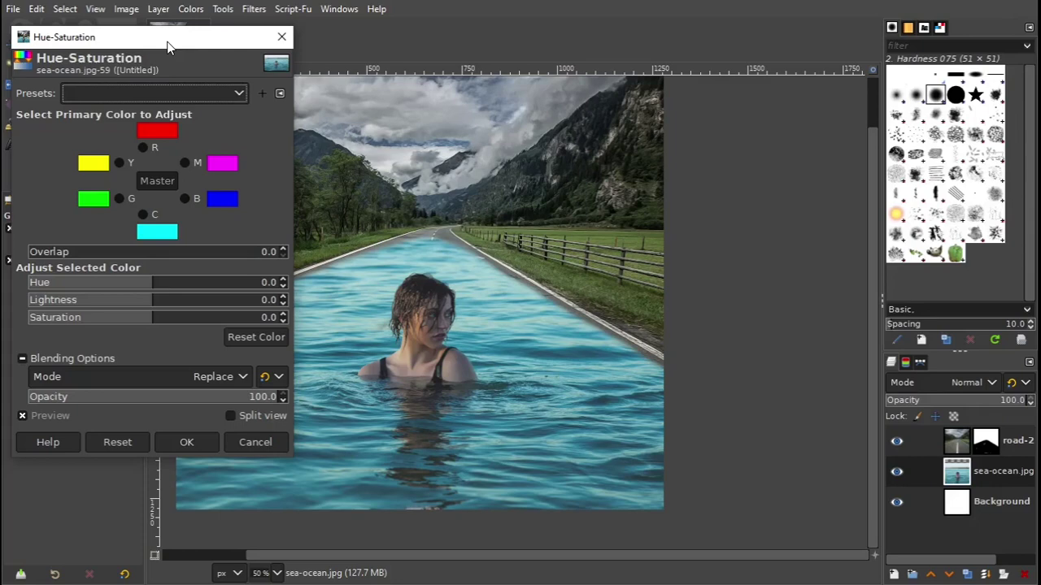
left_click_drag(168, 47, 189, 75)
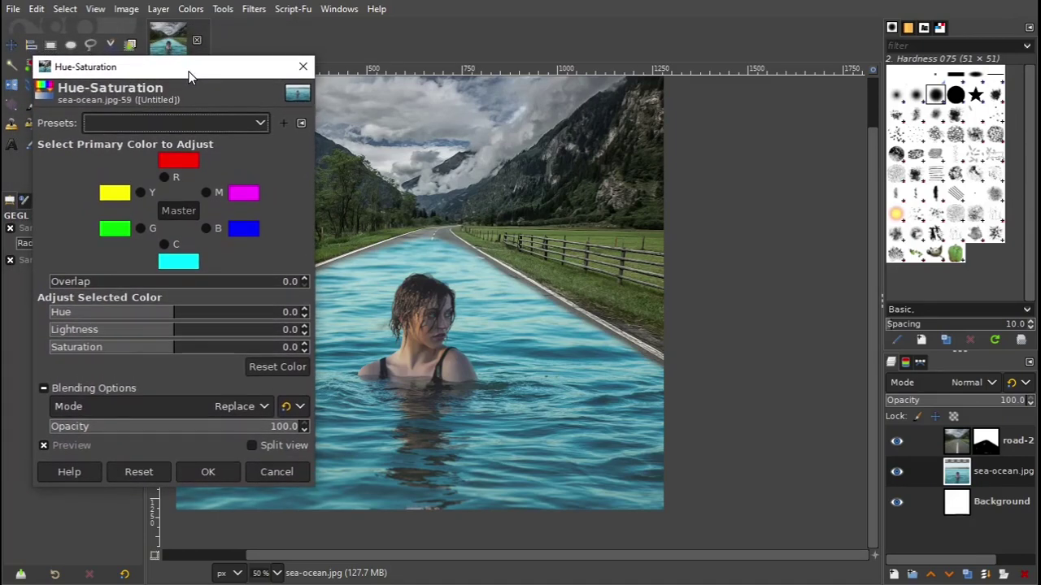
left_click(165, 247)
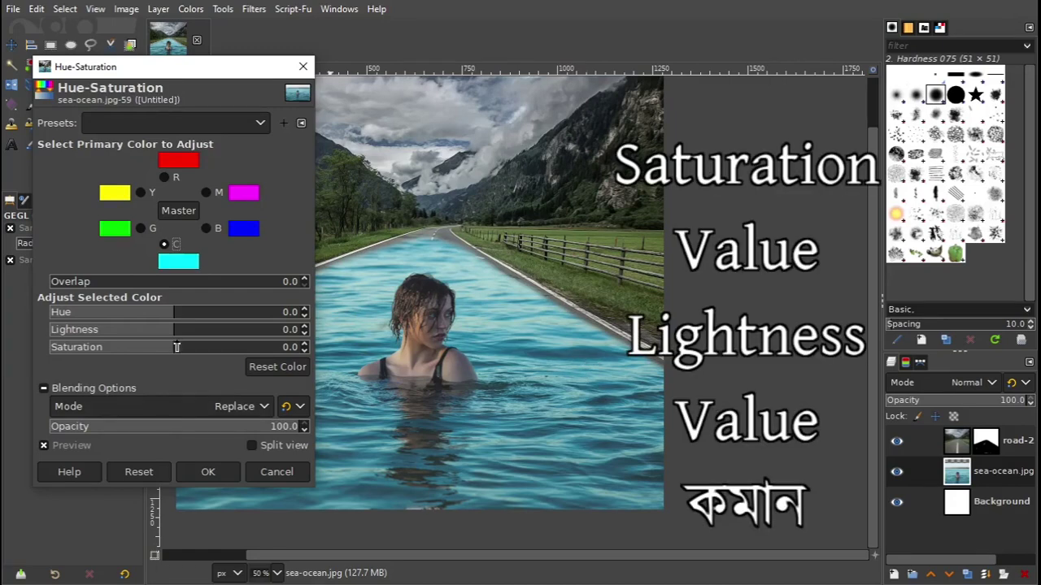
left_click(172, 348)
left_click_drag(171, 348, 29, 352)
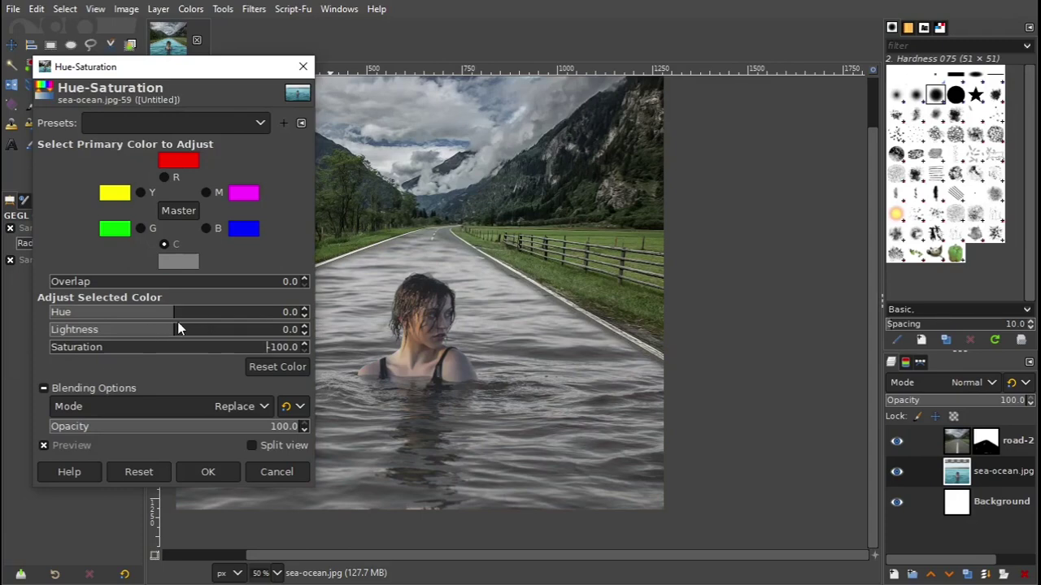
left_click_drag(177, 327, 112, 331)
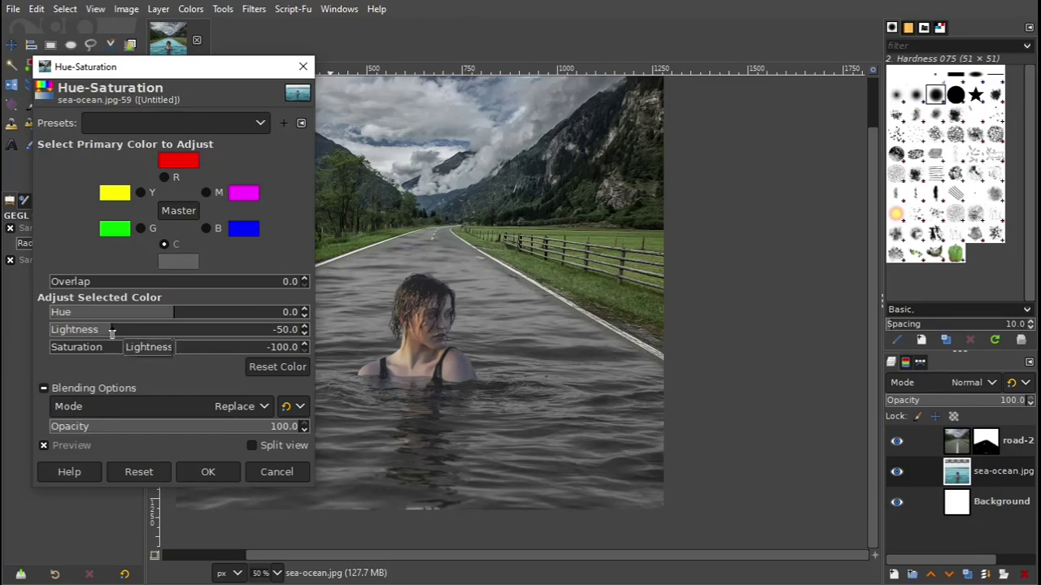
Compare the grey water in split before/after view, then apply the adjustment.
left_click(252, 446)
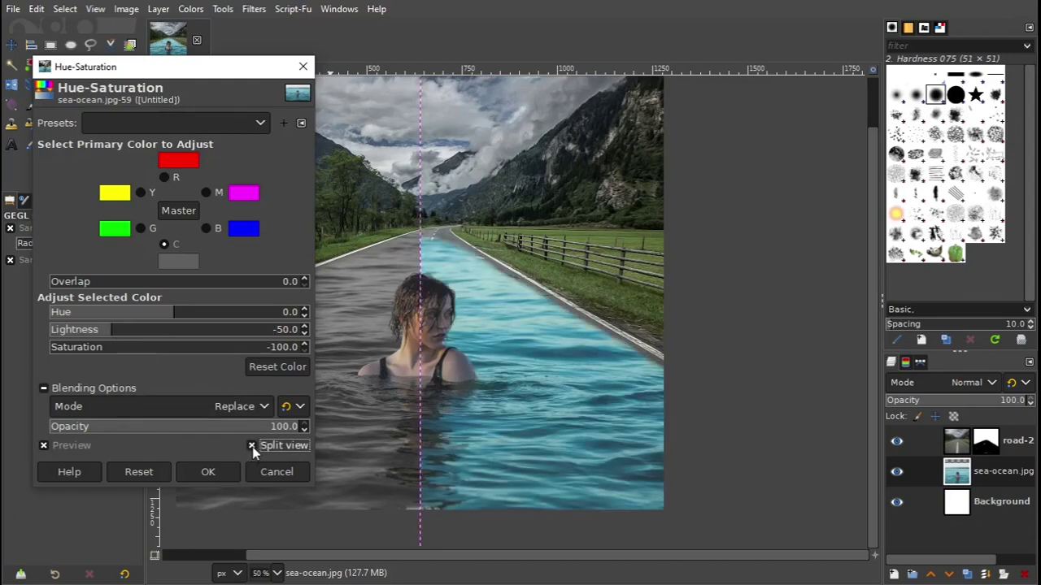
mouse_move(418, 351)
left_mouse_down()
mouse_move(351, 351)
mouse_move(500, 366)
mouse_move(343, 358)
mouse_move(422, 358)
left_mouse_up()
left_click(251, 445)
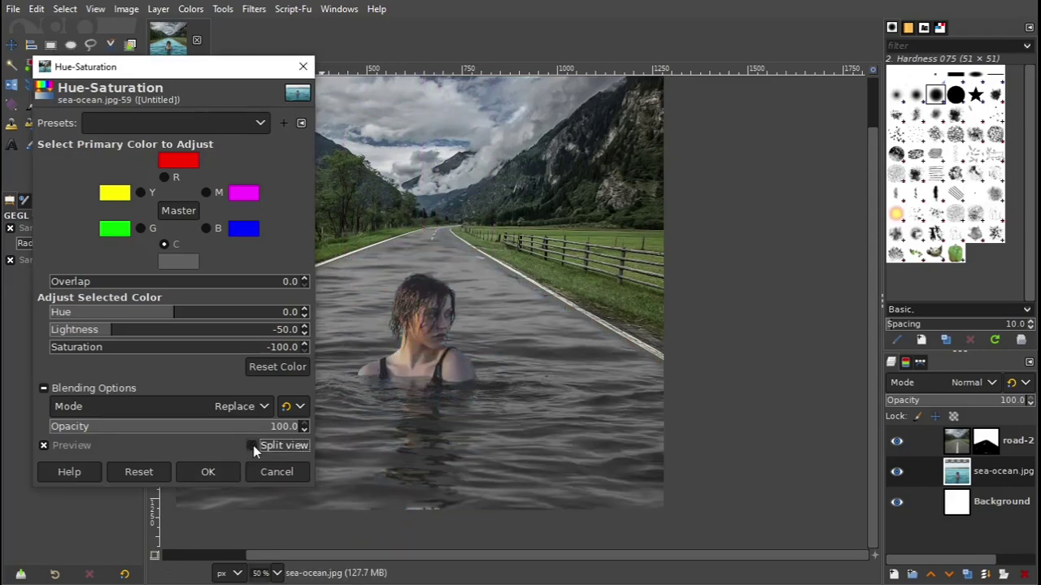
left_click(205, 472)
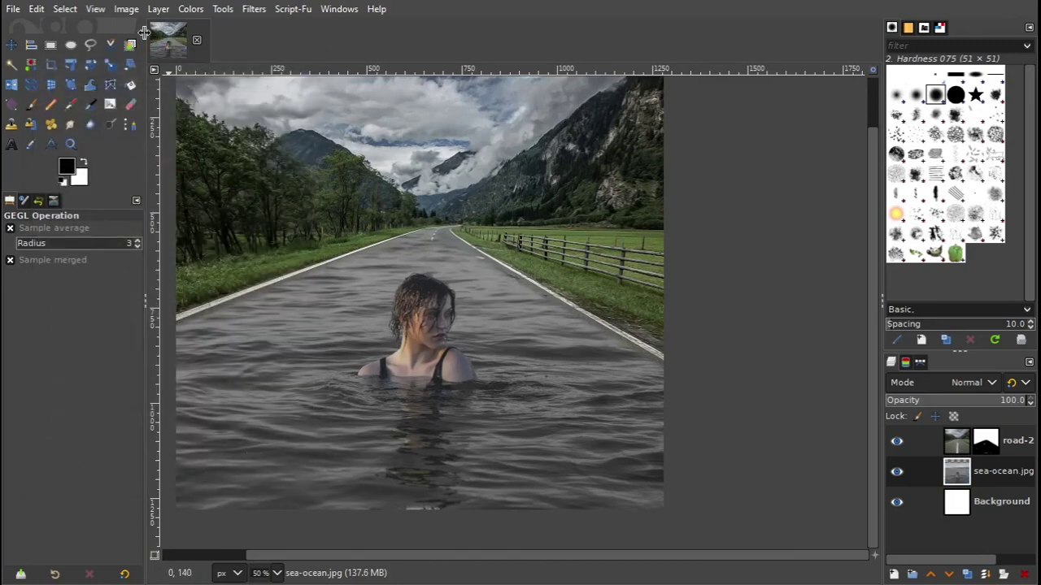
Fit the image in the window and flatten all layers into one Background.
left_click(95, 10)
mouse_move(128, 81)
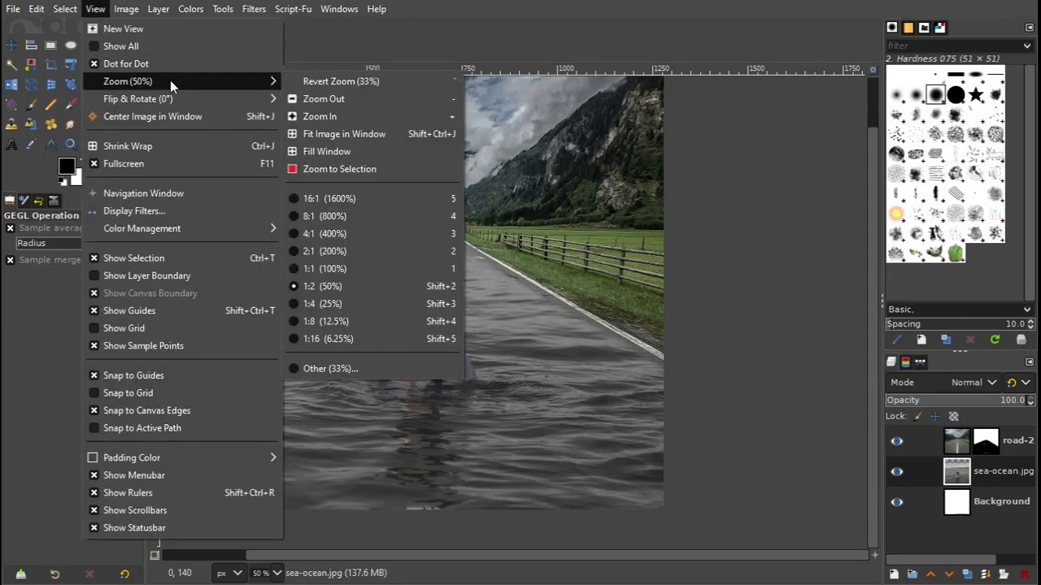
left_click(330, 134)
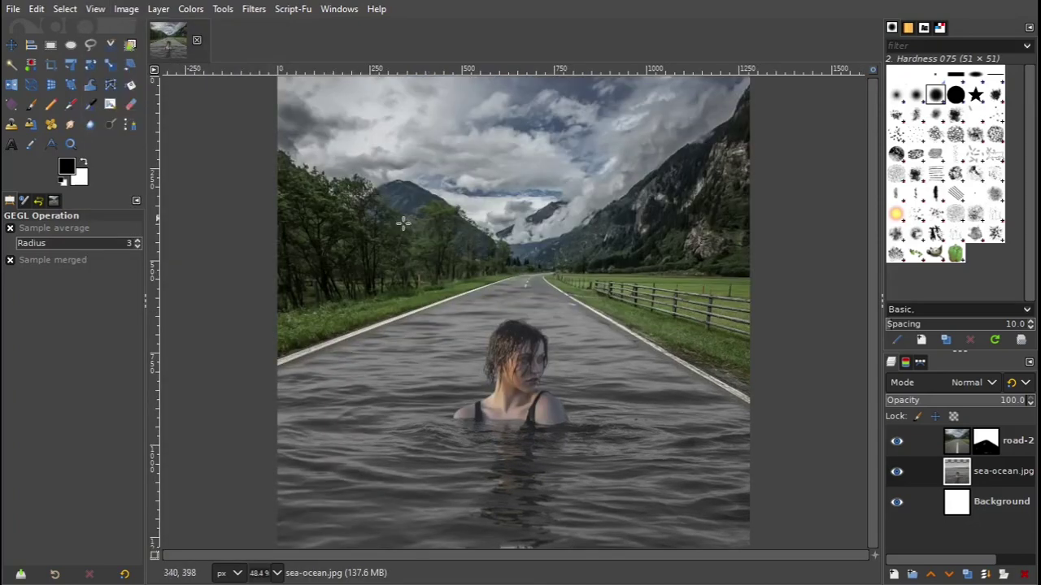
left_click_drag(518, 294, 409, 294)
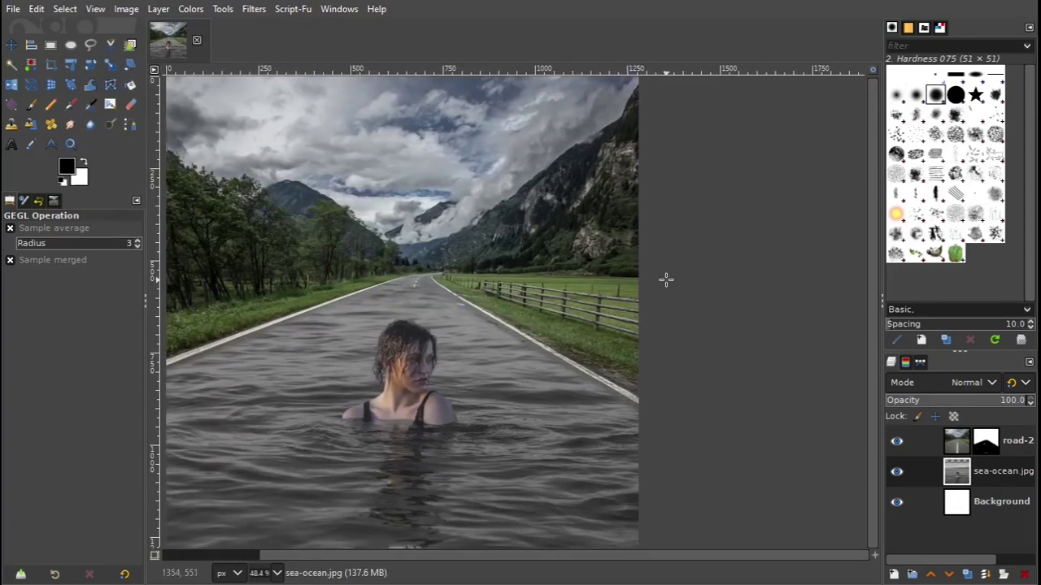
left_click(128, 10)
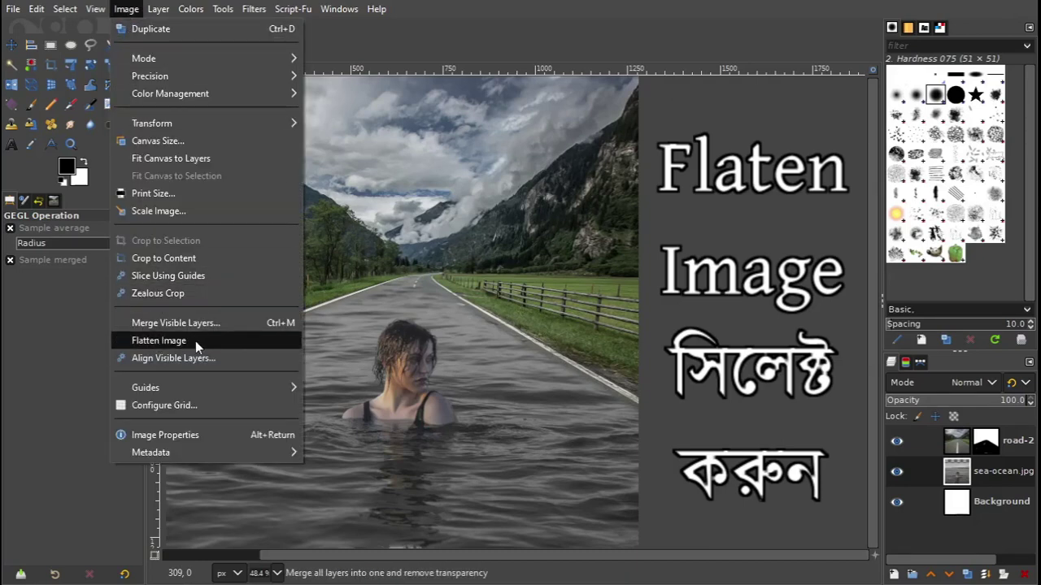
left_click(218, 343)
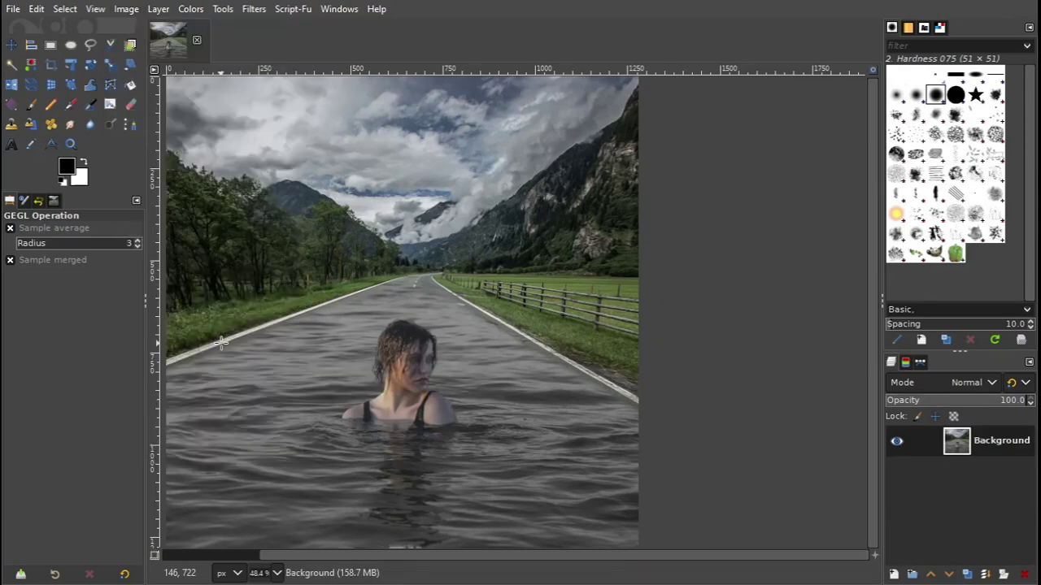
left_click(190, 9)
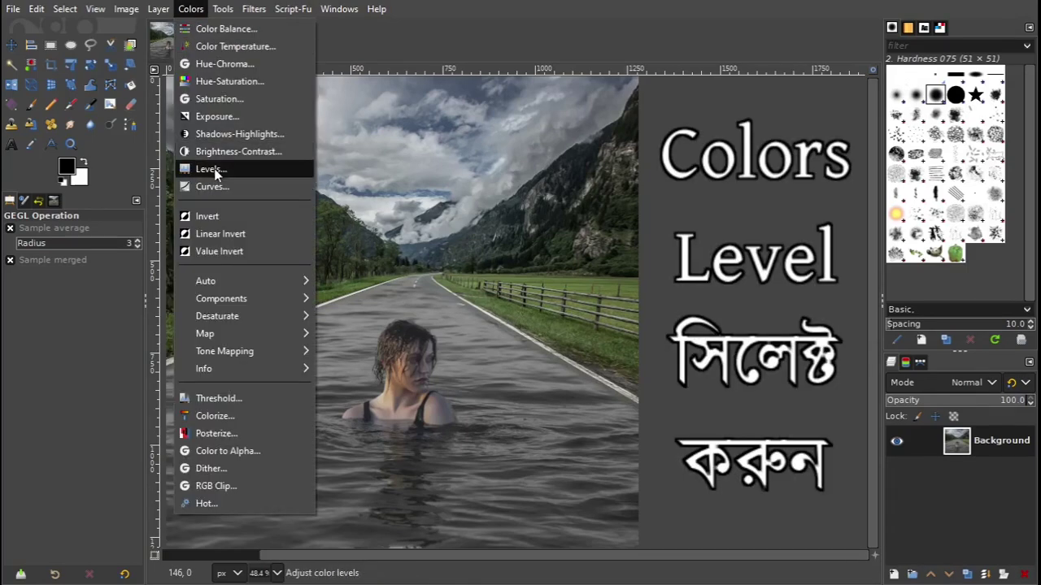
In Levels, set the black input point to 30 and gamma to 1.35.
left_click(216, 172)
left_click_drag(801, 28, 91, 92)
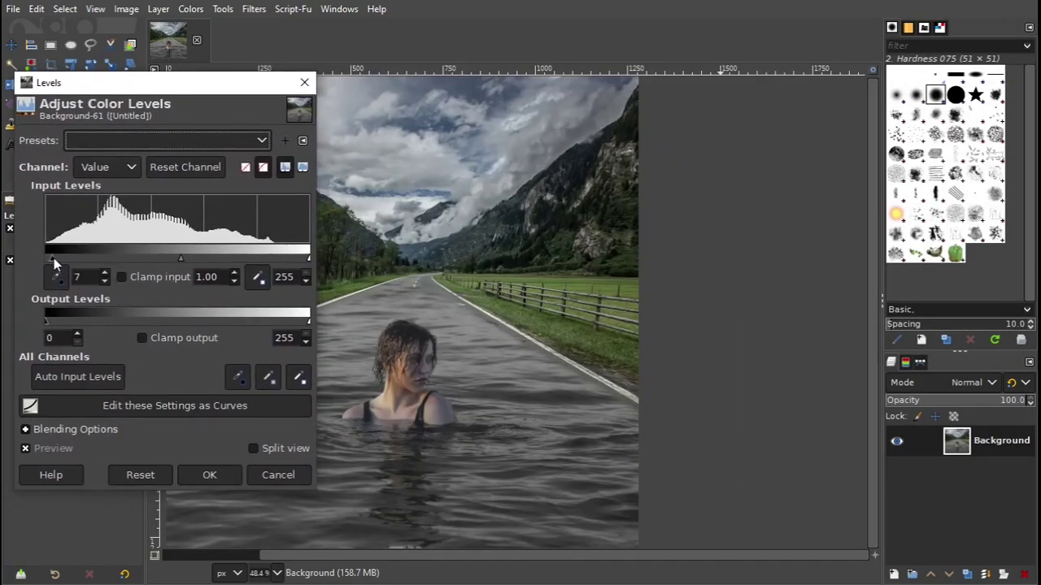
left_click_drag(54, 258, 75, 256)
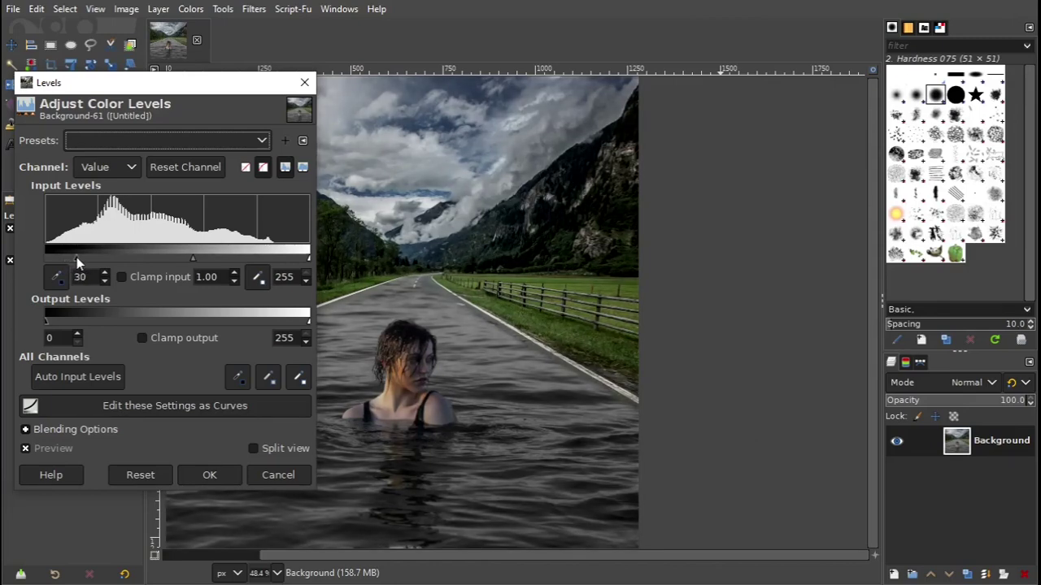
left_click_drag(193, 260, 178, 259)
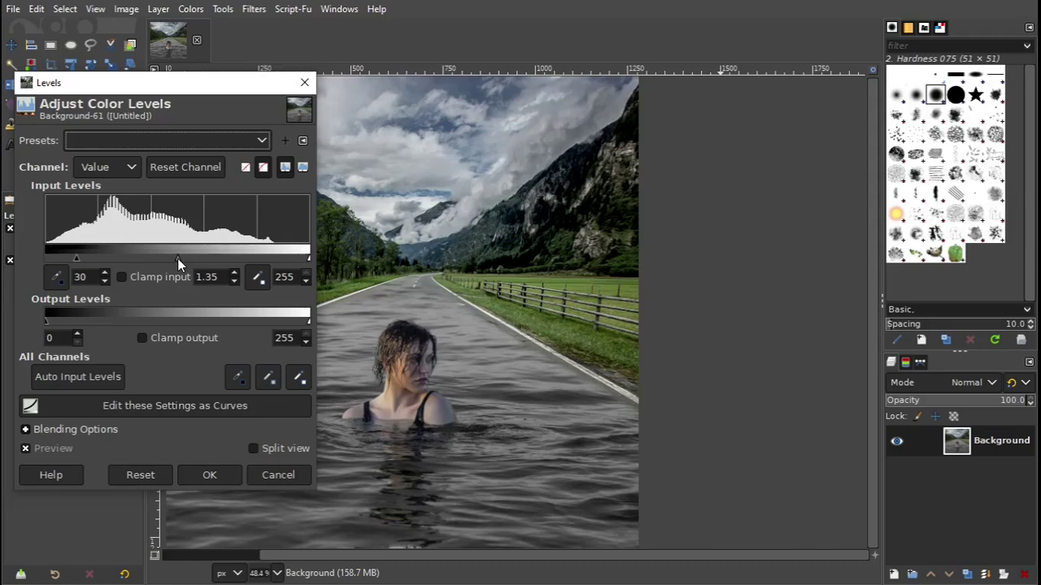
left_click_drag(177, 259, 178, 259)
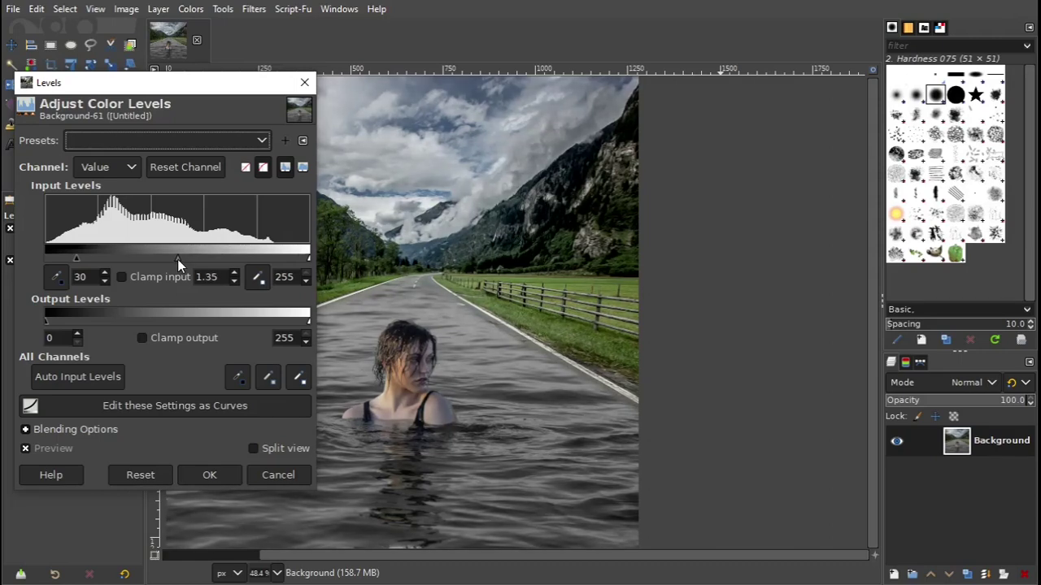
Commit the Levels result, then raise Saturation scale to 1.302 after a split-view comparison.
left_click(229, 479)
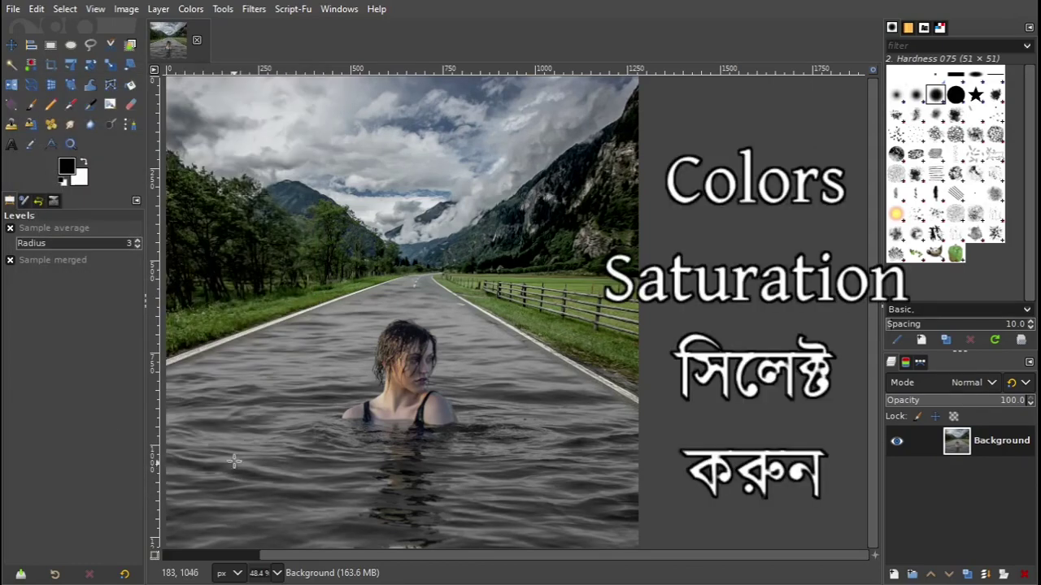
left_click(192, 10)
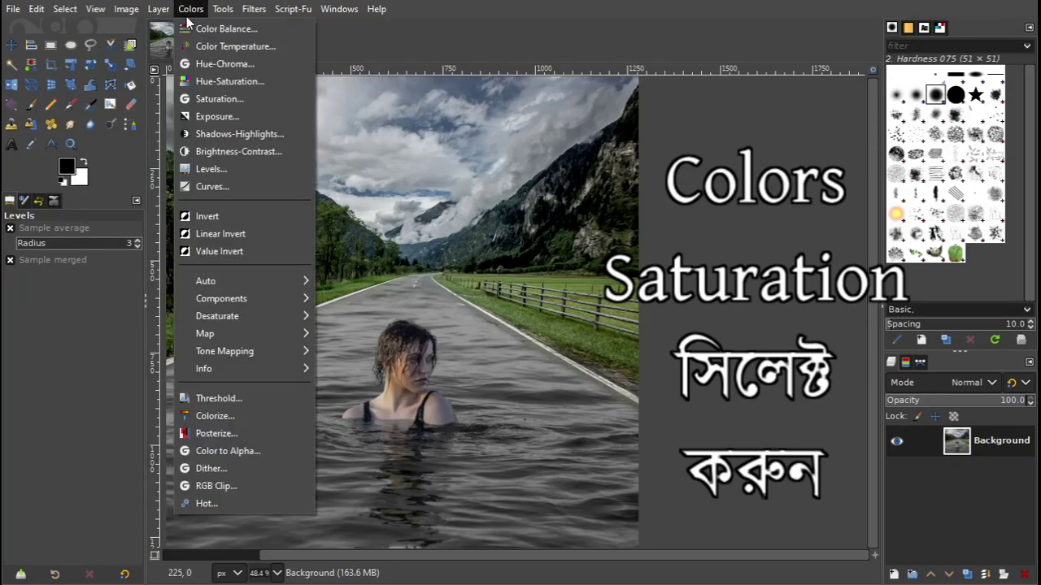
left_click(243, 99)
left_click_drag(225, 99, 209, 109)
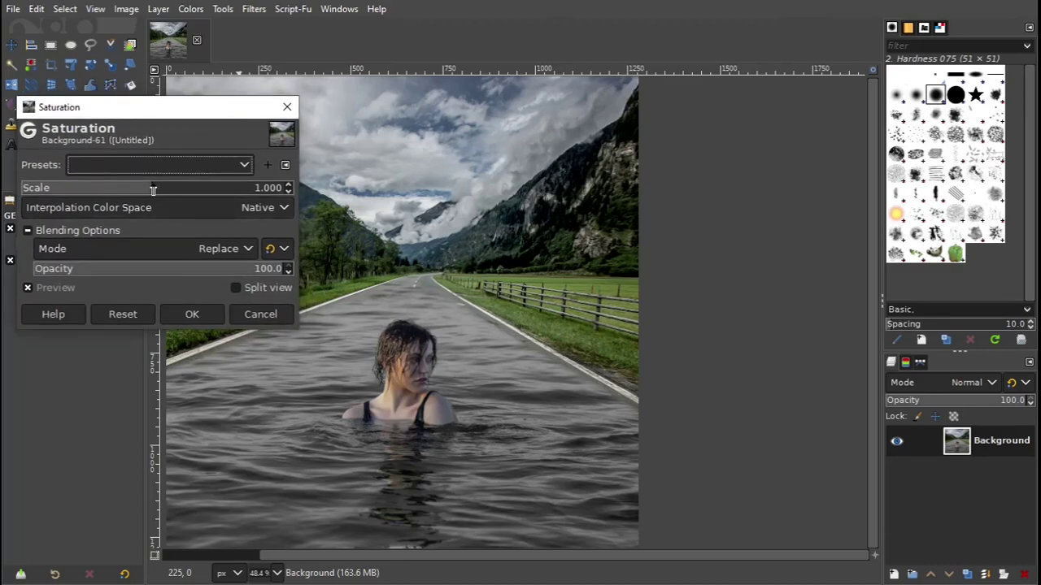
left_click_drag(153, 189, 191, 189)
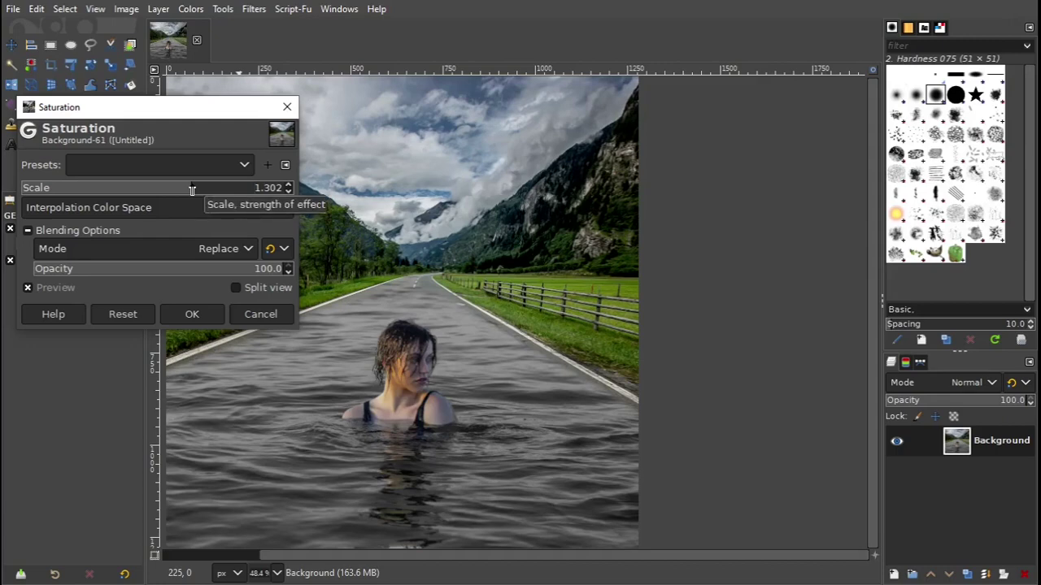
left_click(236, 289)
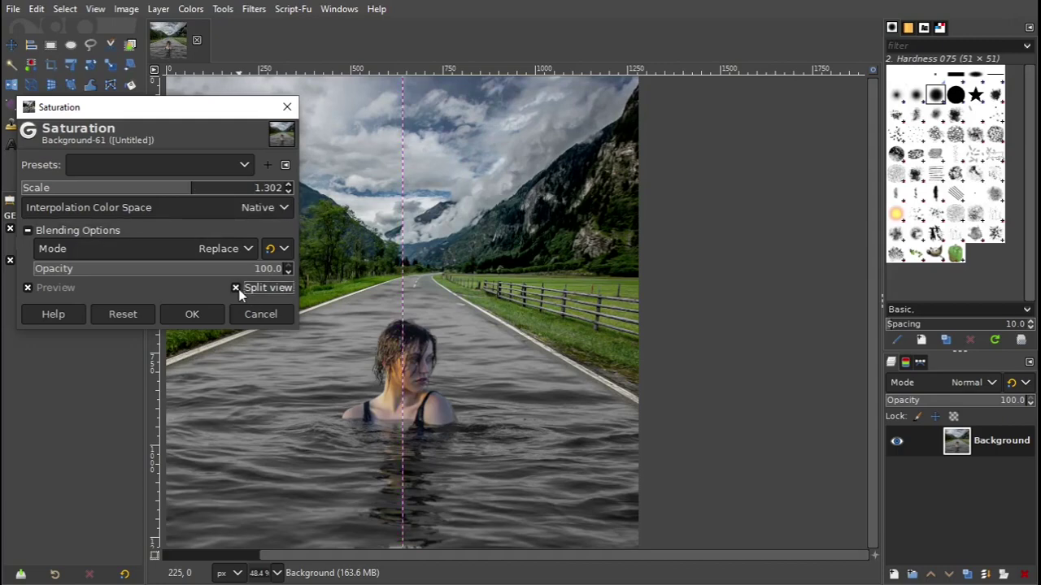
left_click(237, 288)
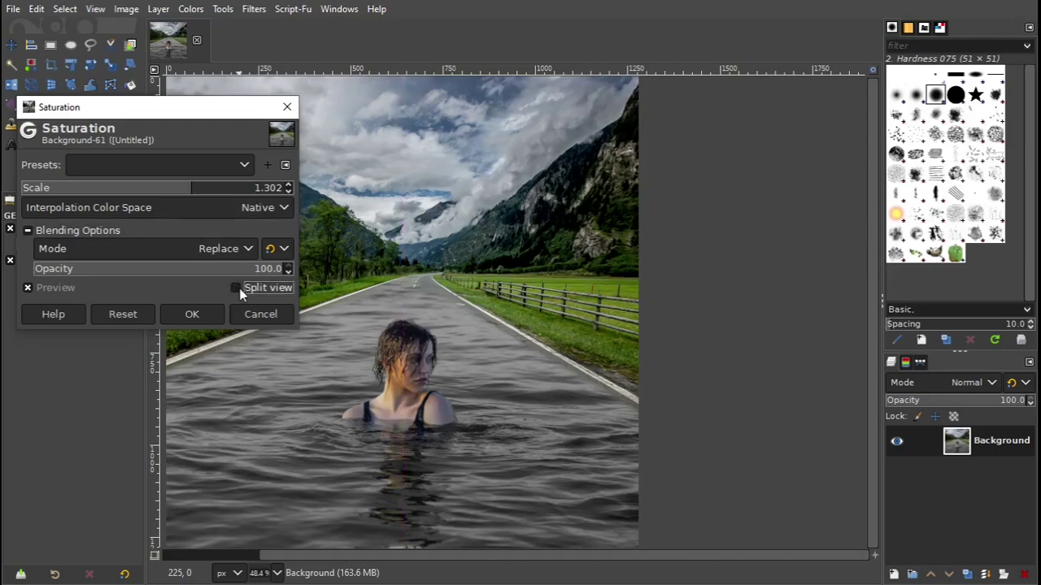
left_click(192, 313)
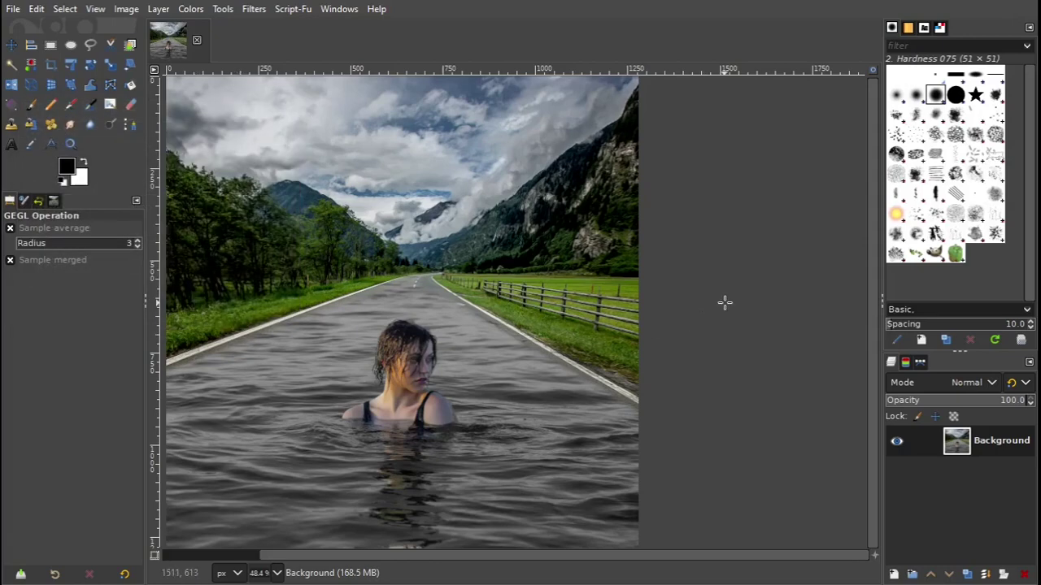